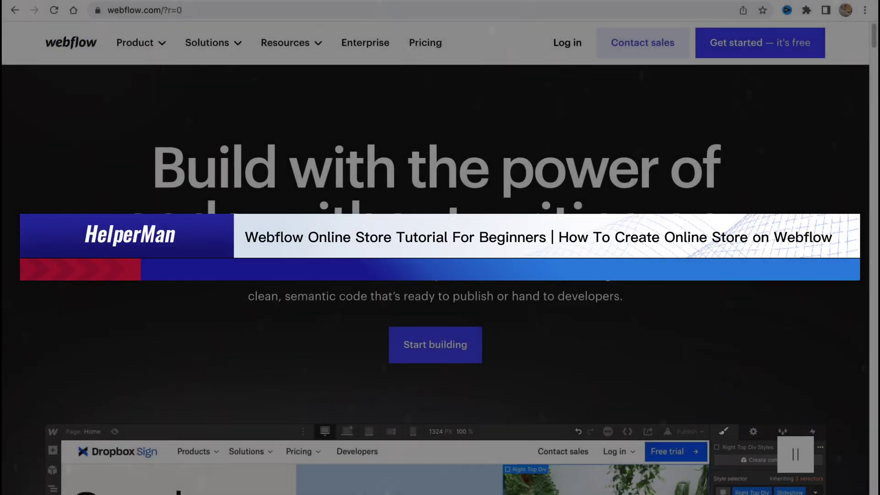
Look over the Webflow home page and start building a site from its hero section.
{"action": "scroll", "coordinate": [435, 275], "scroll_direction": "down", "scroll_amount": 6}
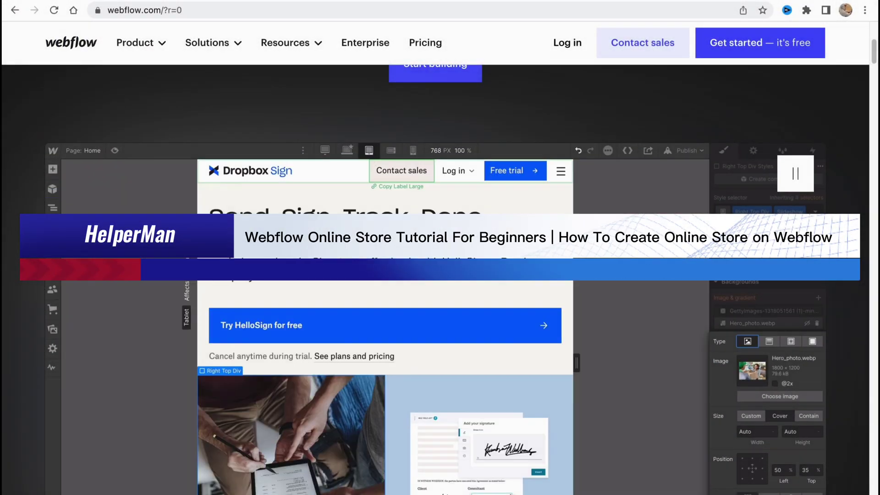
{"action": "scroll", "coordinate": [537, 362], "scroll_direction": "down", "scroll_amount": 10}
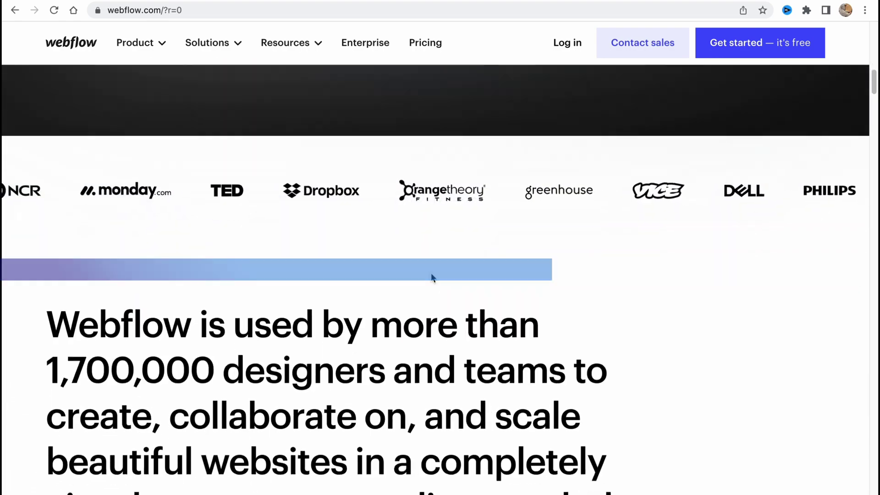
{"action": "scroll", "coordinate": [431, 274], "scroll_direction": "up", "scroll_amount": 8}
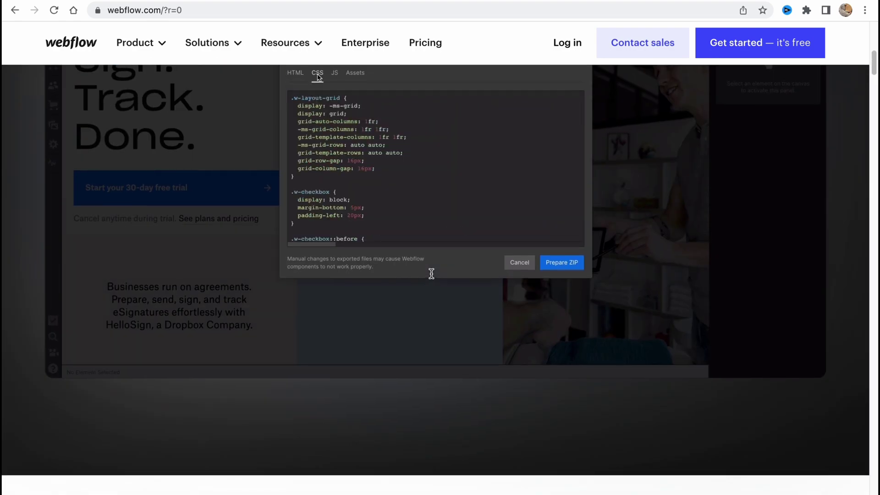
{"action": "scroll", "coordinate": [431, 274], "scroll_direction": "up", "scroll_amount": 8}
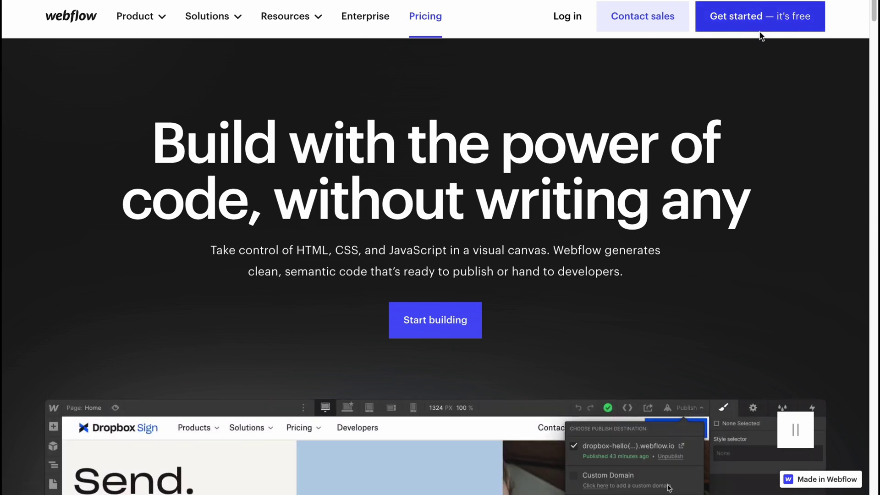
{"action": "left_click", "coordinate": [424, 329]}
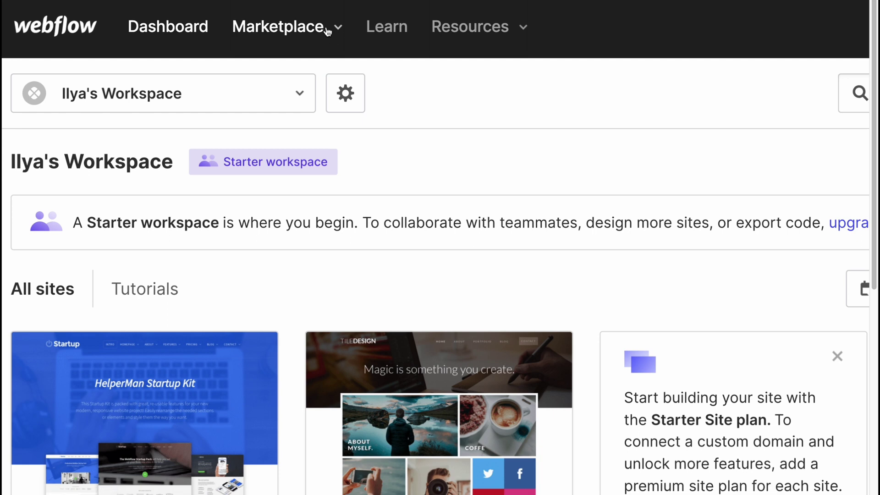
{"action": "left_click", "coordinate": [327, 31]}
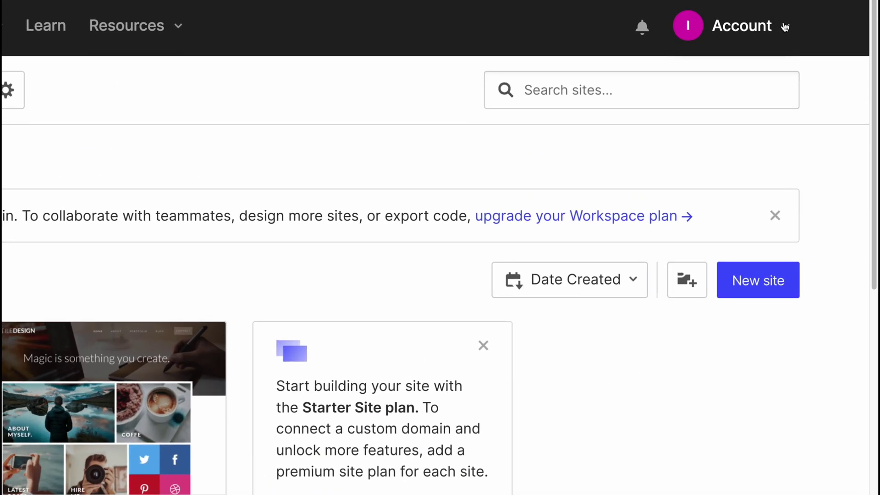
{"action": "left_click", "coordinate": [782, 16]}
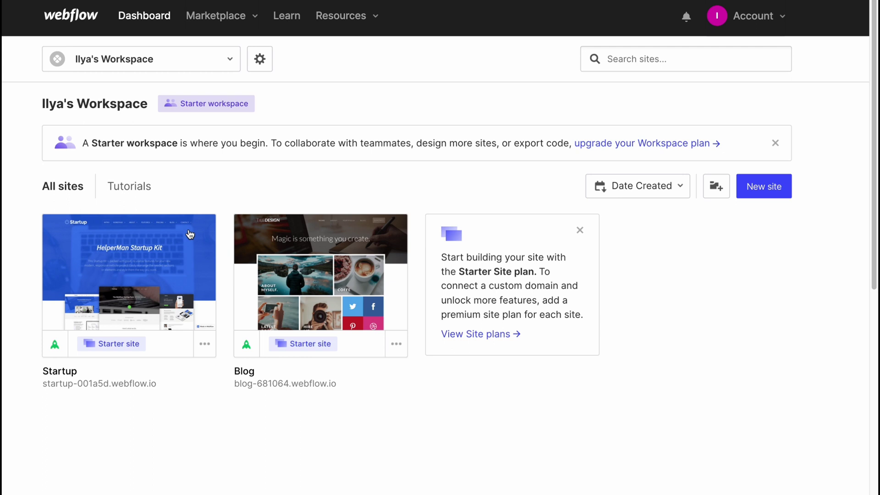
Delete the Blog site permanently, confirming with its site name blog-681064.
{"action": "left_click", "coordinate": [396, 344]}
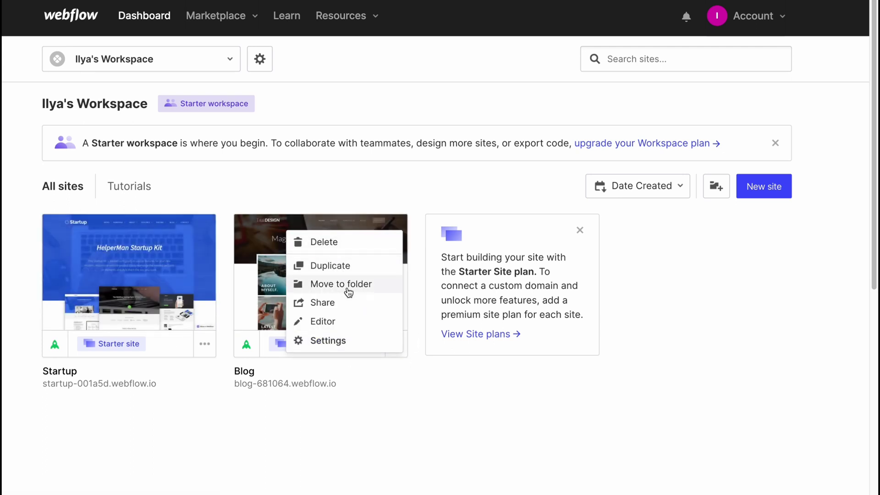
{"action": "left_click", "coordinate": [329, 247]}
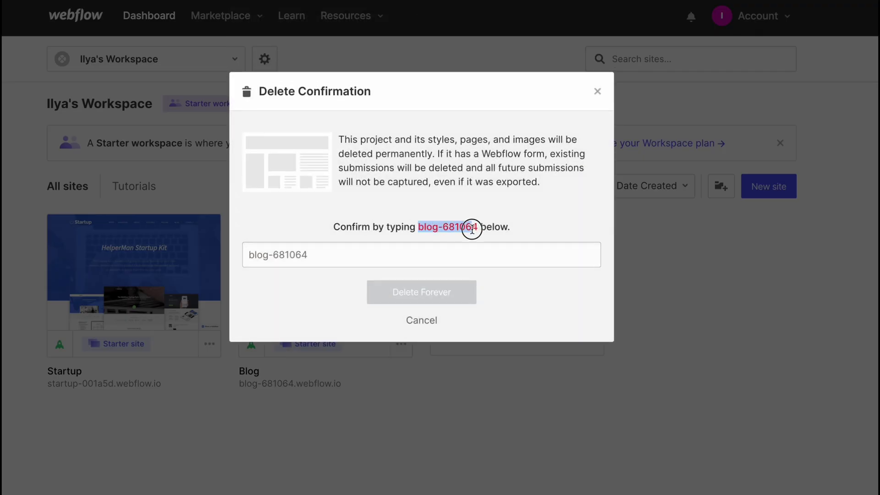
{"action": "left_click", "coordinate": [435, 254]}
{"action": "type", "text": "blog-681064"}
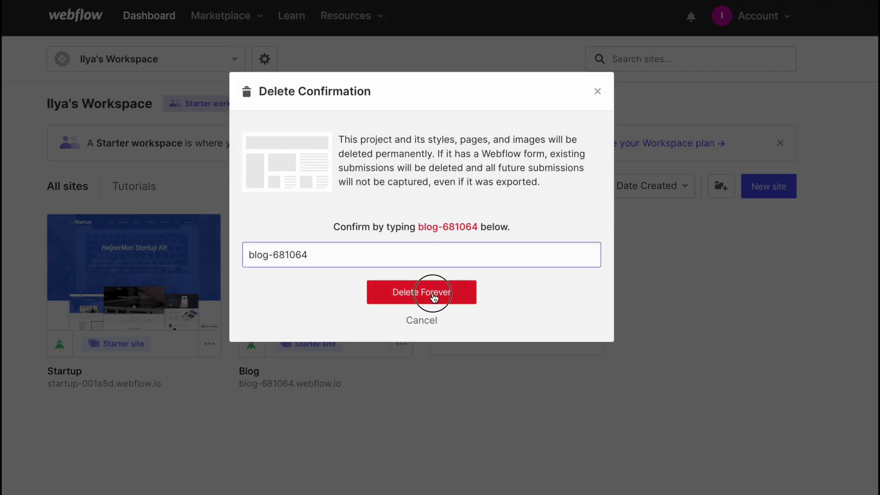
{"action": "left_click", "coordinate": [434, 297]}
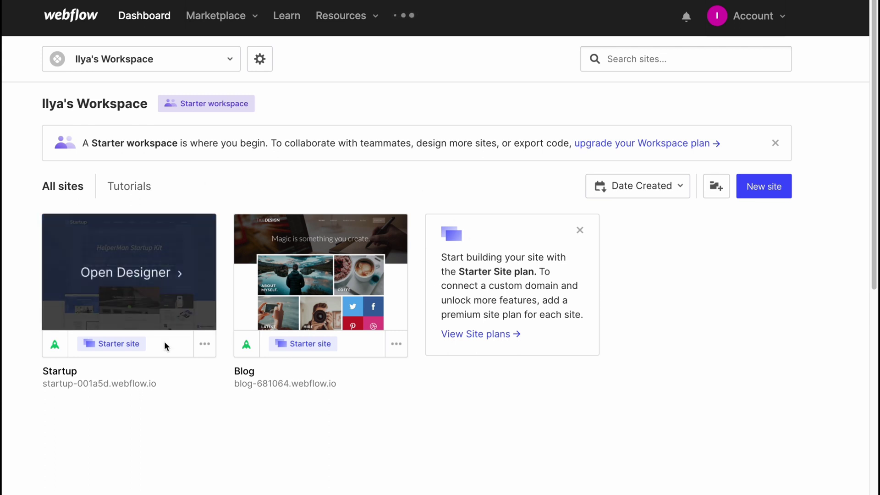
{"action": "left_click", "coordinate": [202, 350]}
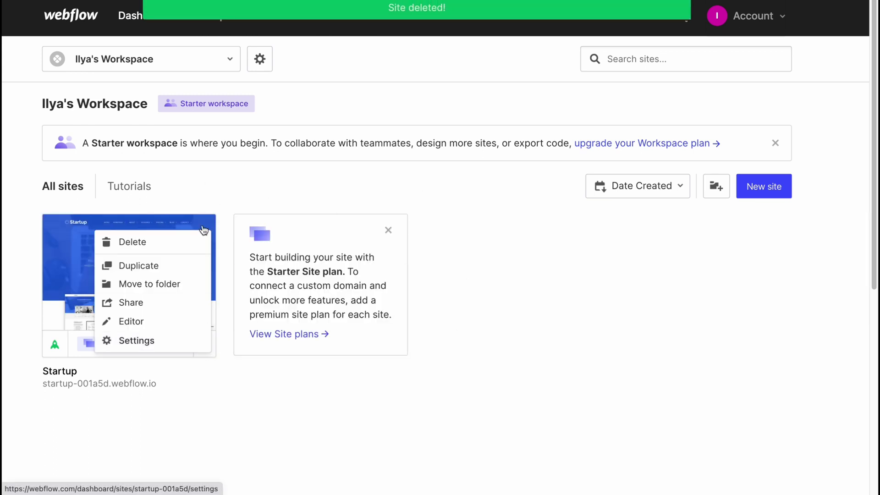
{"action": "left_click", "coordinate": [332, 419]}
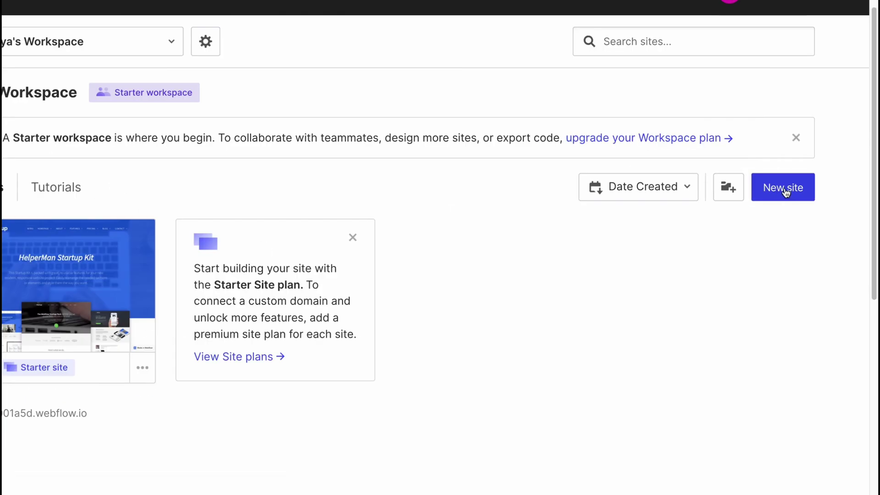
Start creating a new site in the workspace.
{"action": "left_click", "coordinate": [785, 193]}
{"action": "mouse_move", "coordinate": [556, 222]}
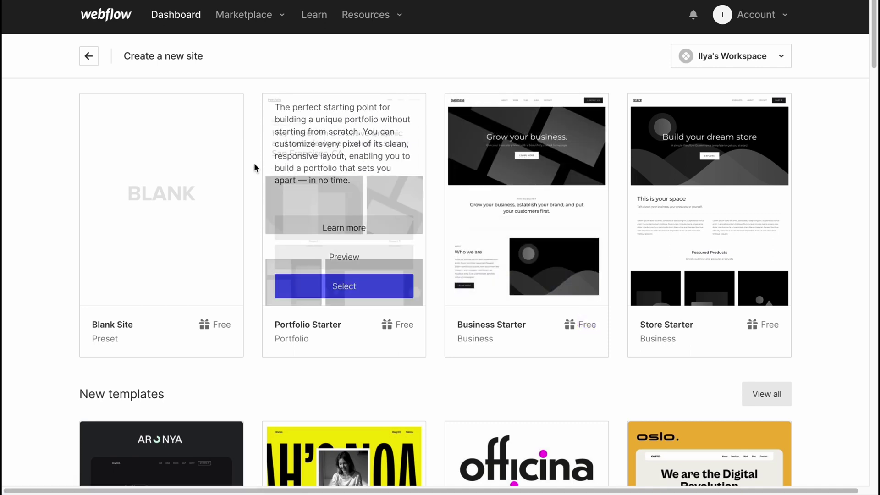
{"action": "mouse_move", "coordinate": [176, 129]}
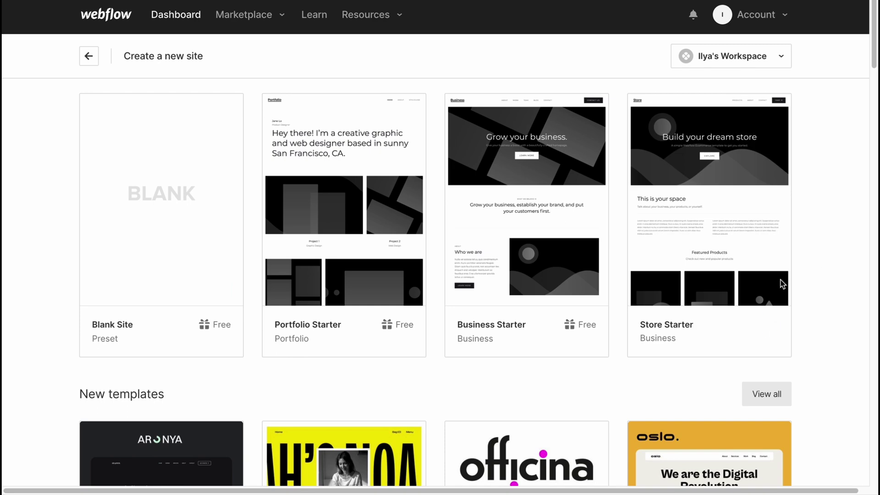
Preview the Store Starter template down to its Featured Products section and leave the preview.
{"action": "mouse_move", "coordinate": [753, 302]}
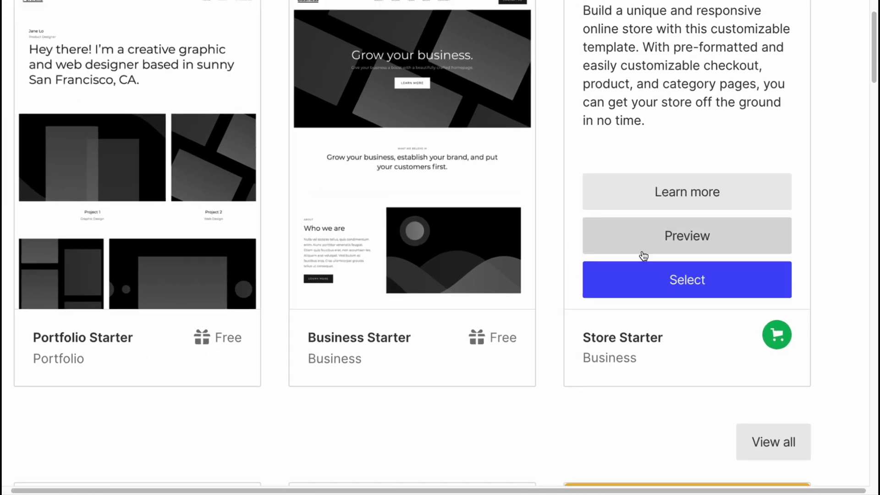
{"action": "scroll", "coordinate": [725, 161], "scroll_direction": "down", "scroll_amount": 1}
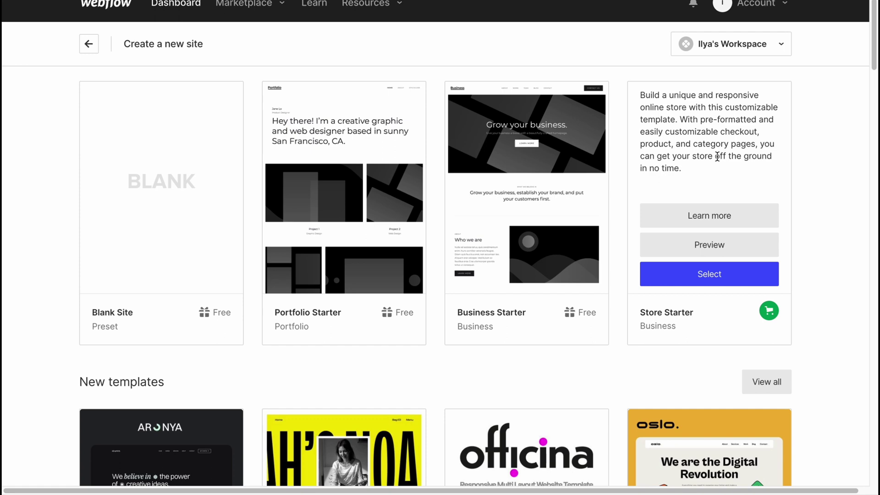
{"action": "left_click", "coordinate": [709, 244]}
{"action": "scroll", "coordinate": [449, 193], "scroll_direction": "down", "scroll_amount": 1}
{"action": "scroll", "coordinate": [450, 193], "scroll_direction": "down", "scroll_amount": 15}
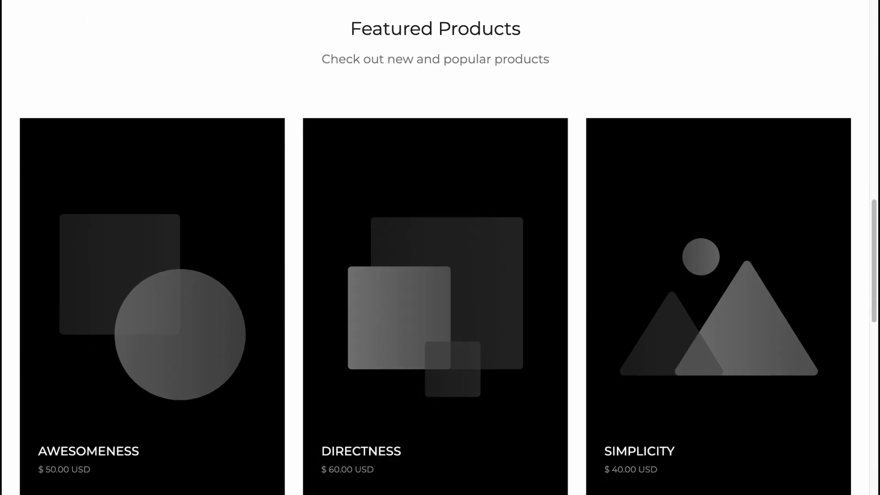
{"action": "key", "text": "Escape"}
Browse the full list of new website templates and return to the site creation page.
{"action": "scroll", "coordinate": [463, 227], "scroll_direction": "down", "scroll_amount": 4}
{"action": "scroll", "coordinate": [463, 227], "scroll_direction": "down", "scroll_amount": 3}
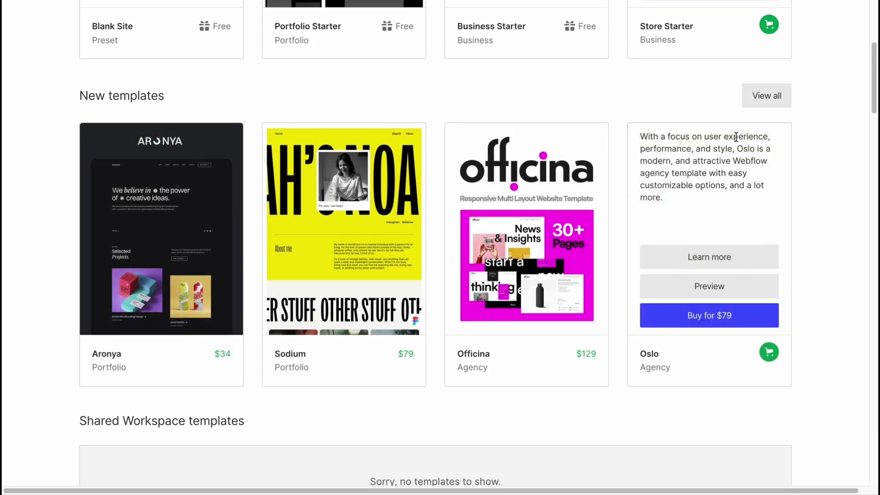
{"action": "left_click", "coordinate": [766, 99]}
{"action": "scroll", "coordinate": [390, 218], "scroll_direction": "down", "scroll_amount": 5}
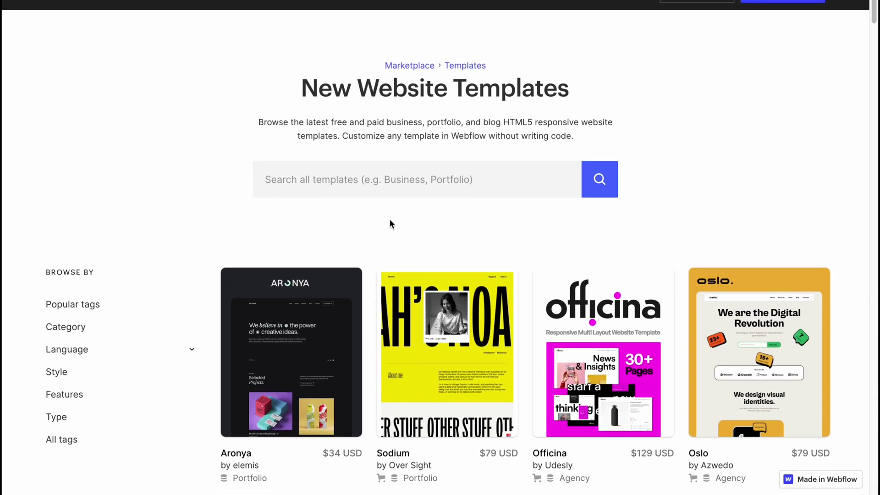
{"action": "scroll", "coordinate": [565, 274], "scroll_direction": "down", "scroll_amount": 5}
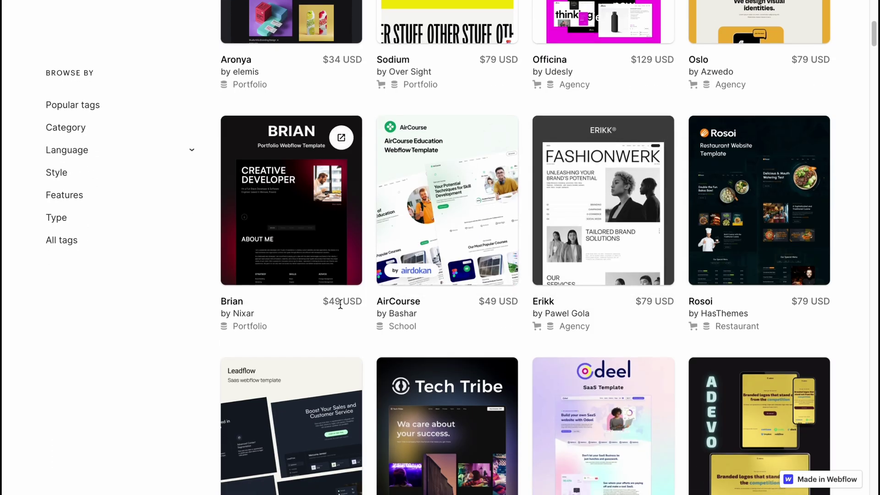
{"action": "scroll", "coordinate": [541, 329], "scroll_direction": "down", "scroll_amount": 15}
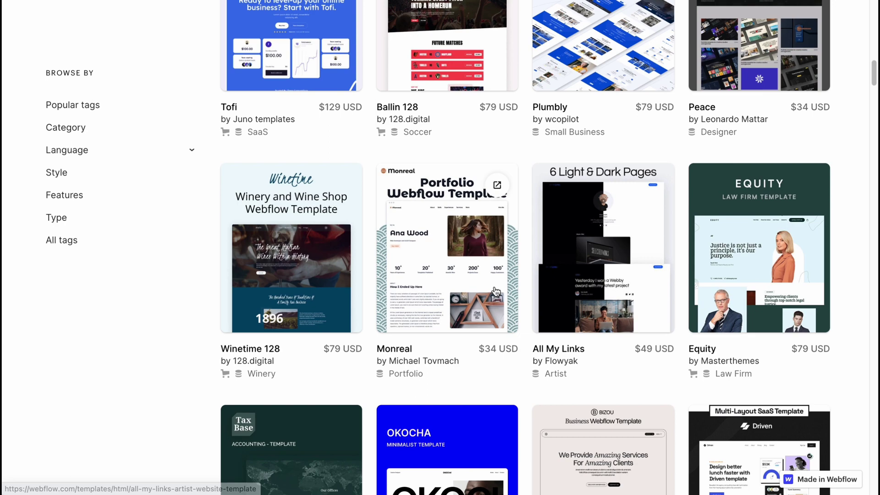
{"action": "left_click", "coordinate": [359, 140]}
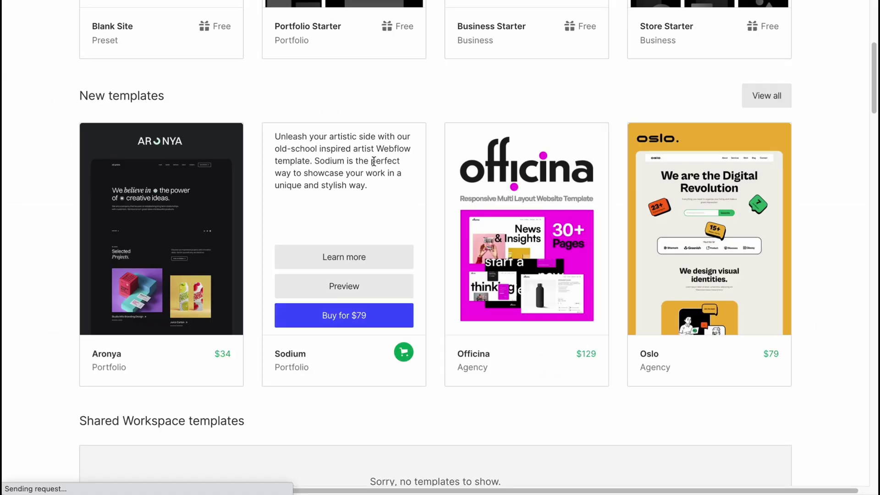
Look over the template groups on the site creation page and open the full list of free templates.
{"action": "scroll", "coordinate": [433, 230], "scroll_direction": "up", "scroll_amount": 6}
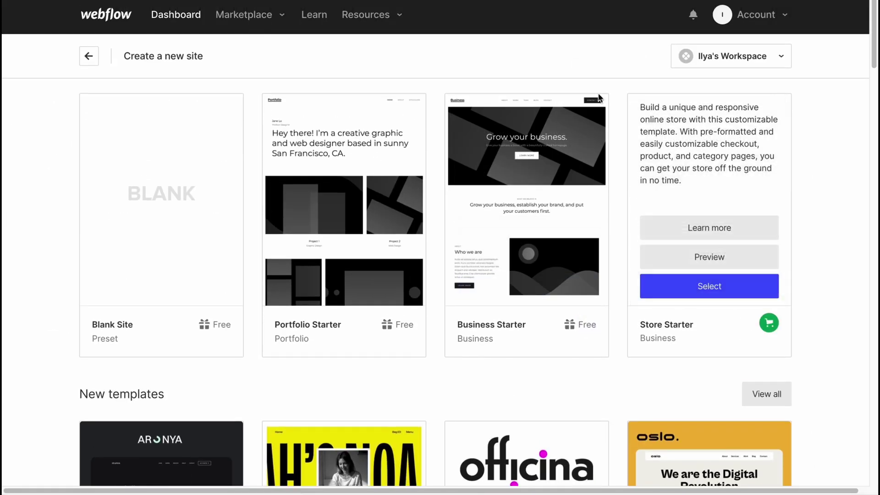
{"action": "scroll", "coordinate": [428, 266], "scroll_direction": "down", "scroll_amount": 6}
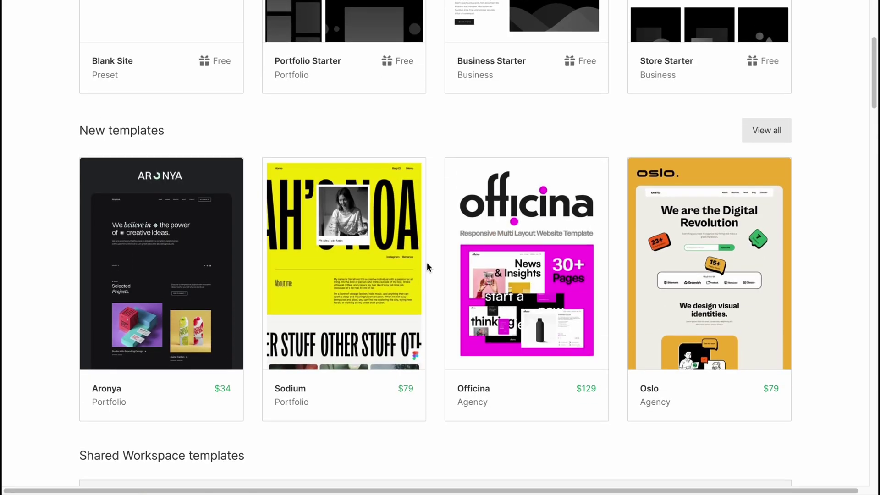
{"action": "scroll", "coordinate": [427, 263], "scroll_direction": "down", "scroll_amount": 10}
{"action": "scroll", "coordinate": [424, 262], "scroll_direction": "up", "scroll_amount": 3}
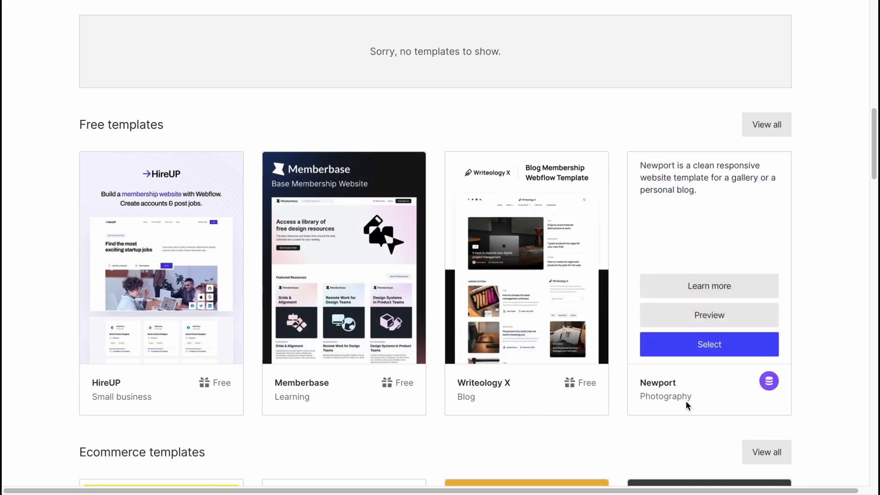
{"action": "scroll", "coordinate": [815, 125], "scroll_direction": "up", "scroll_amount": 5}
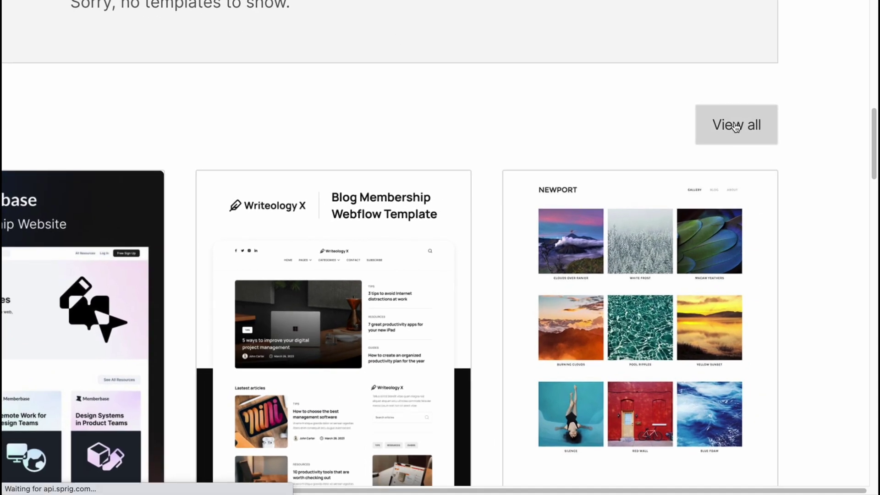
{"action": "left_click", "coordinate": [736, 125]}
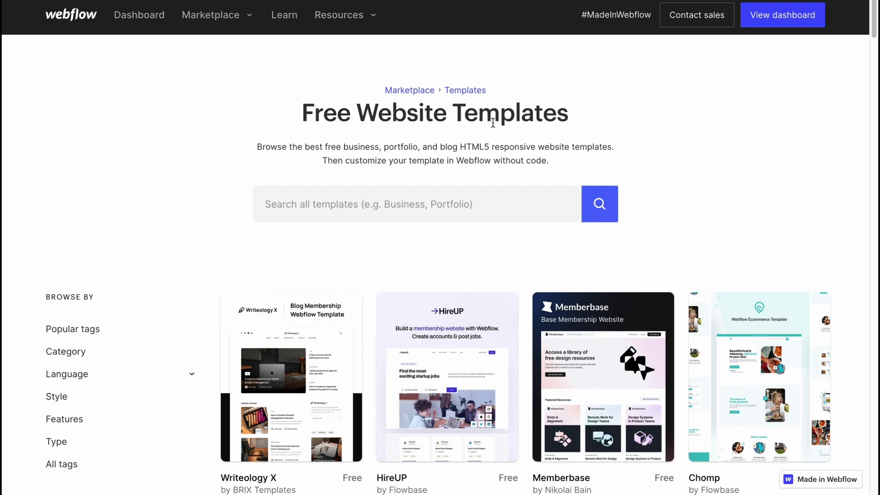
Examine the free website templates through to the end of the list, noting which ones support ecommerce.
{"action": "scroll", "coordinate": [541, 181], "scroll_direction": "down", "scroll_amount": 5}
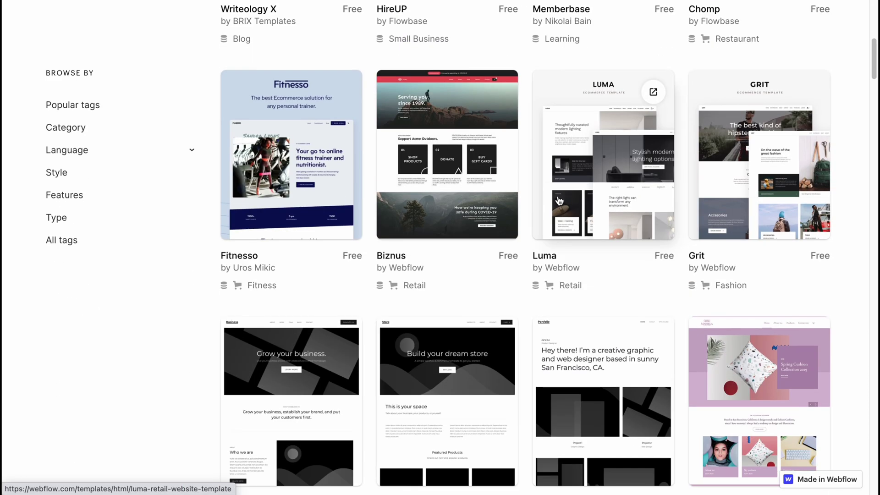
{"action": "scroll", "coordinate": [555, 196], "scroll_direction": "down", "scroll_amount": 2}
{"action": "scroll", "coordinate": [552, 198], "scroll_direction": "down", "scroll_amount": 5}
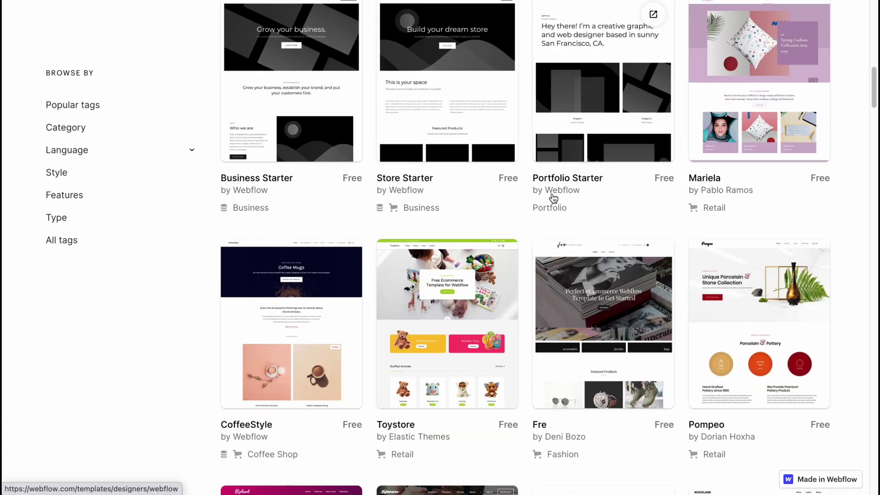
{"action": "scroll", "coordinate": [552, 198], "scroll_direction": "down", "scroll_amount": 4}
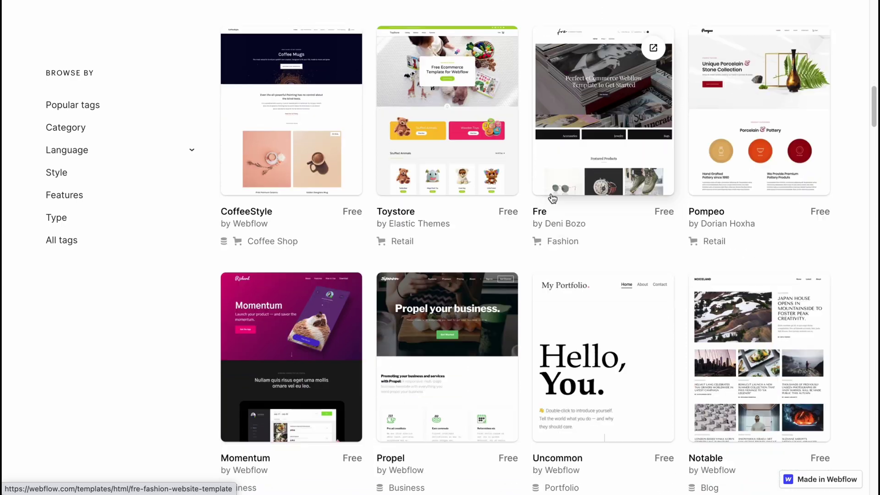
{"action": "scroll", "coordinate": [548, 193], "scroll_direction": "down", "scroll_amount": 3}
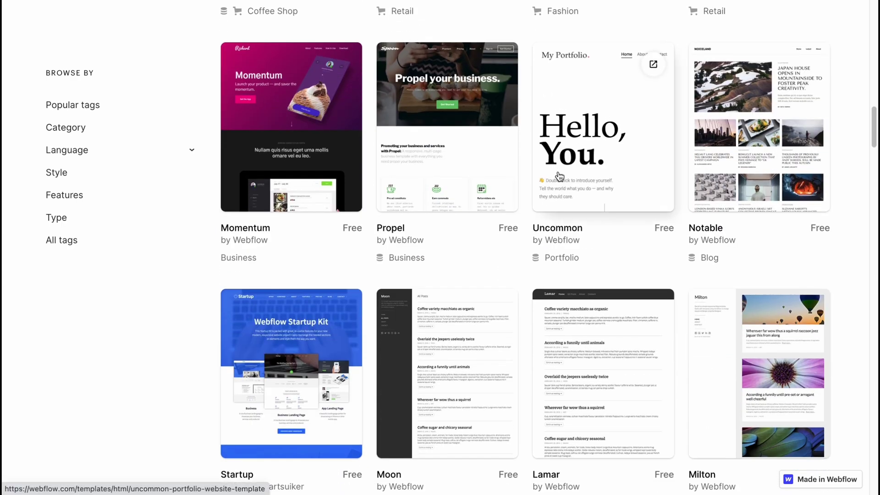
{"action": "scroll", "coordinate": [521, 184], "scroll_direction": "down", "scroll_amount": 8}
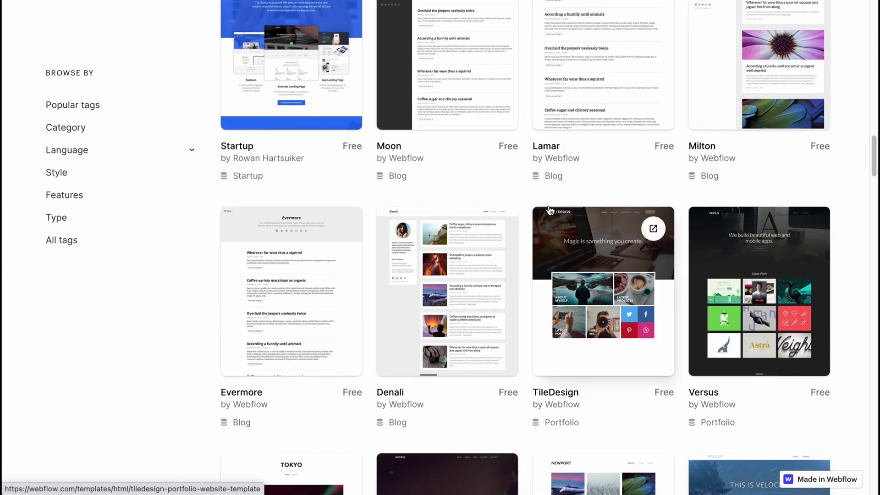
{"action": "scroll", "coordinate": [549, 212], "scroll_direction": "down", "scroll_amount": 4}
{"action": "scroll", "coordinate": [553, 212], "scroll_direction": "down", "scroll_amount": 9}
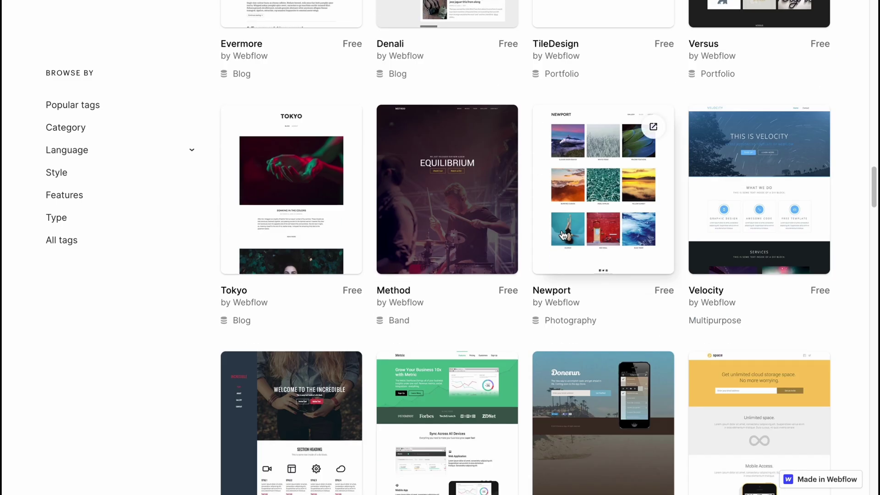
{"action": "scroll", "coordinate": [563, 237], "scroll_direction": "down", "scroll_amount": 14}
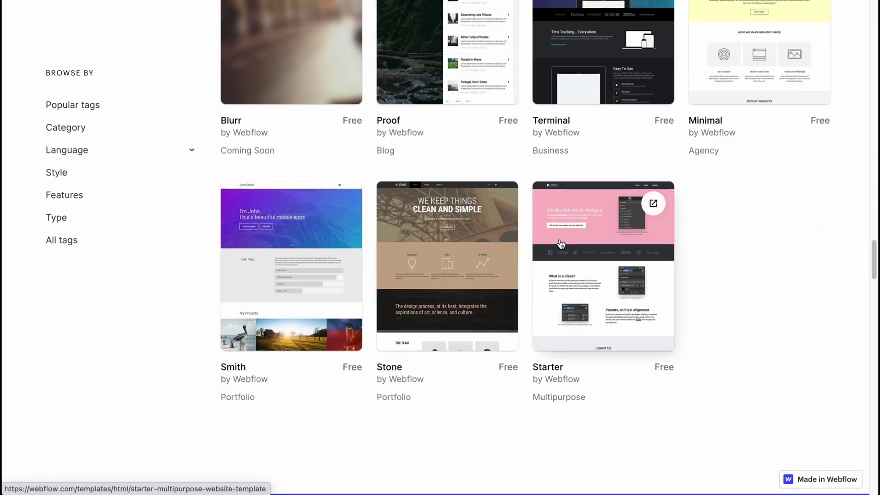
Return to the ecommerce templates among the free ones and open the Toystore template's details page.
{"action": "scroll", "coordinate": [557, 243], "scroll_direction": "down", "scroll_amount": 5}
{"action": "scroll", "coordinate": [557, 243], "scroll_direction": "up", "scroll_amount": 20}
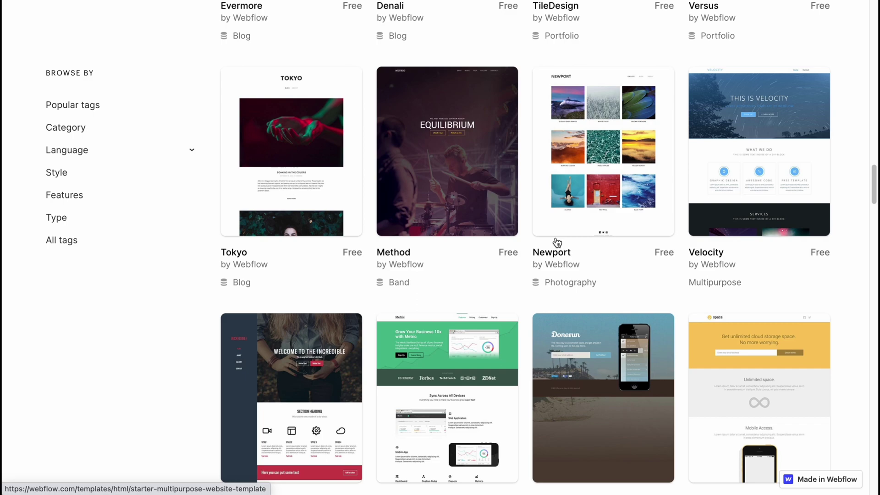
{"action": "scroll", "coordinate": [557, 242], "scroll_direction": "up", "scroll_amount": 11}
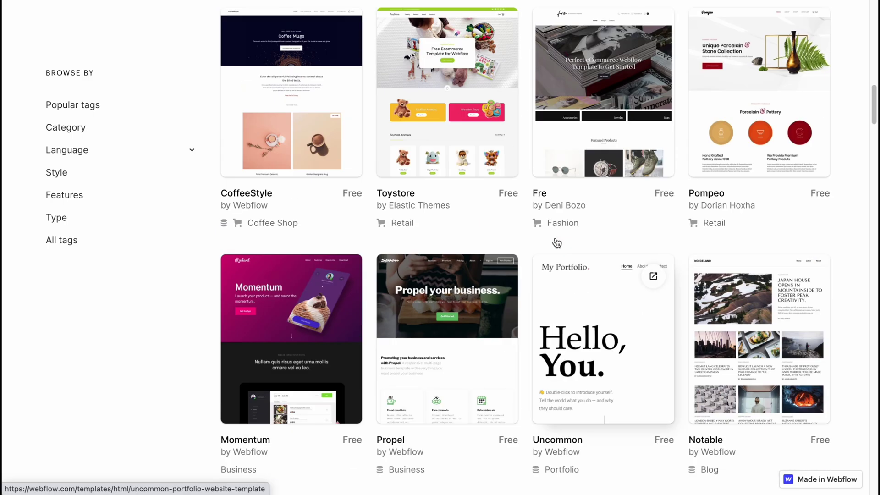
{"action": "scroll", "coordinate": [447, 243], "scroll_direction": "up", "scroll_amount": 3}
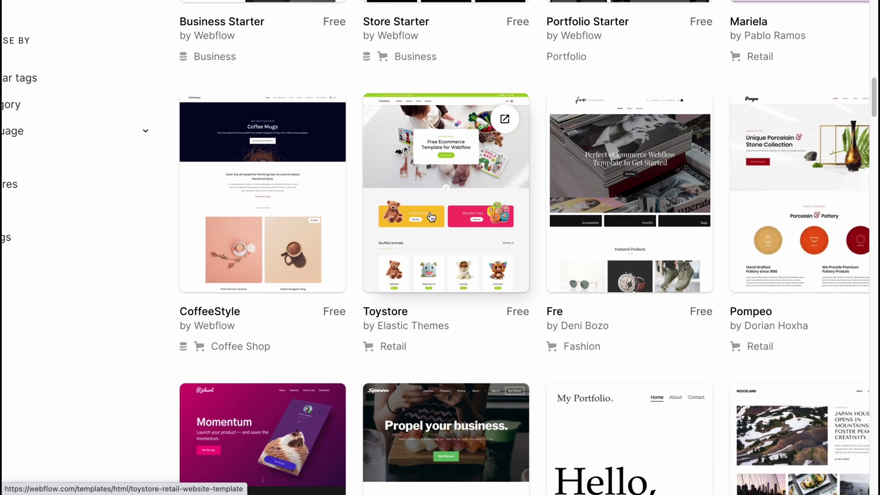
{"action": "left_click", "coordinate": [433, 223]}
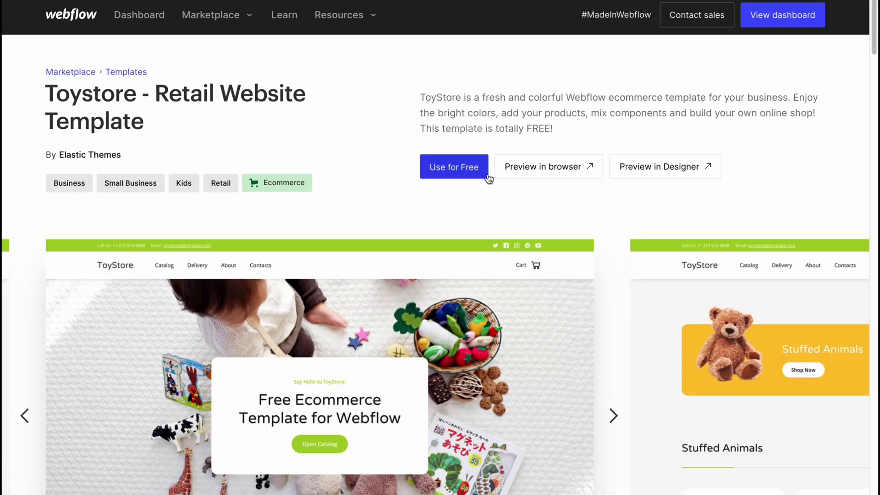
Preview the Toystore template in the browser through its Stuffed Animals and Wooden Toys sections, and return to its details page.
{"action": "left_click", "coordinate": [533, 173]}
{"action": "scroll", "coordinate": [461, 232], "scroll_direction": "down", "scroll_amount": 5}
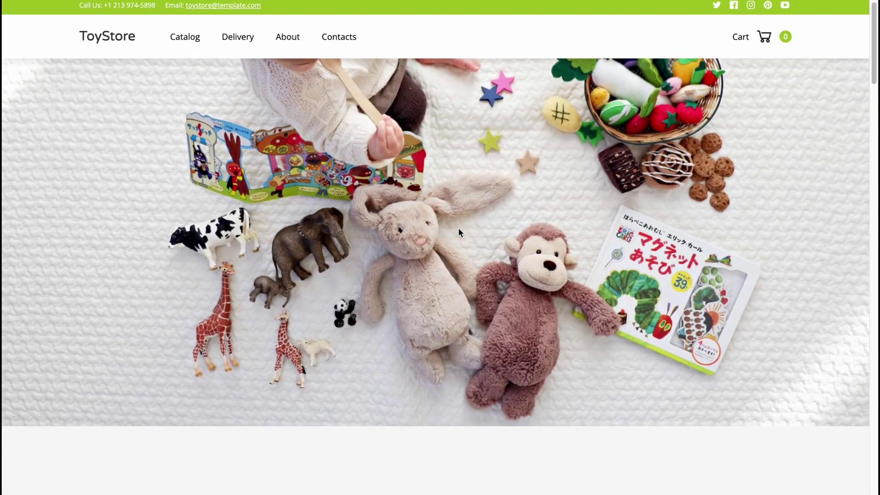
{"action": "scroll", "coordinate": [461, 234], "scroll_direction": "down", "scroll_amount": 4}
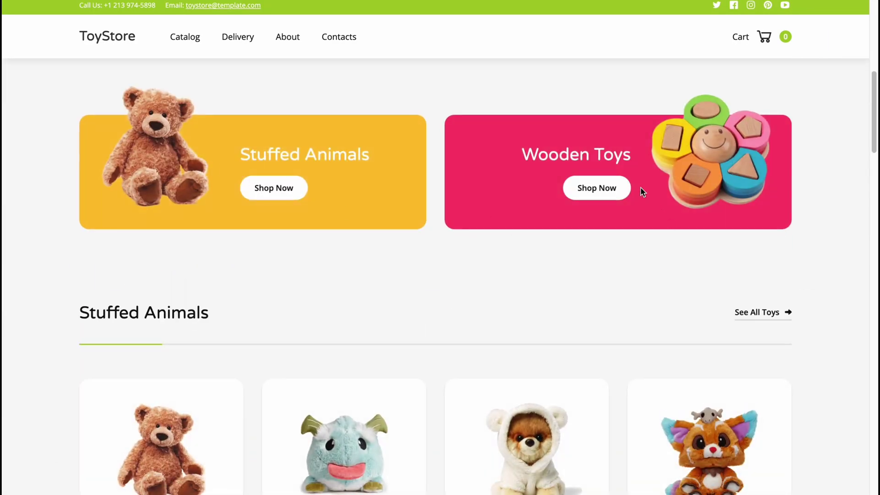
{"action": "scroll", "coordinate": [399, 133], "scroll_direction": "down", "scroll_amount": 5}
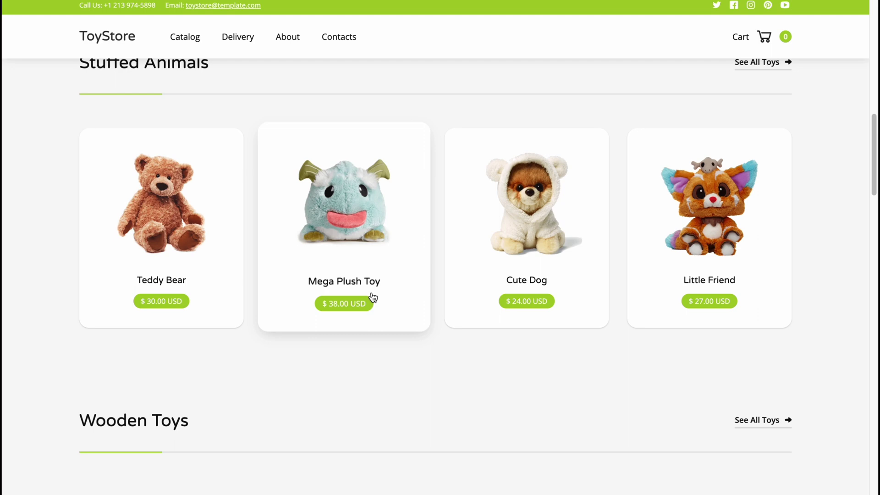
{"action": "scroll", "coordinate": [483, 322], "scroll_direction": "down", "scroll_amount": 7}
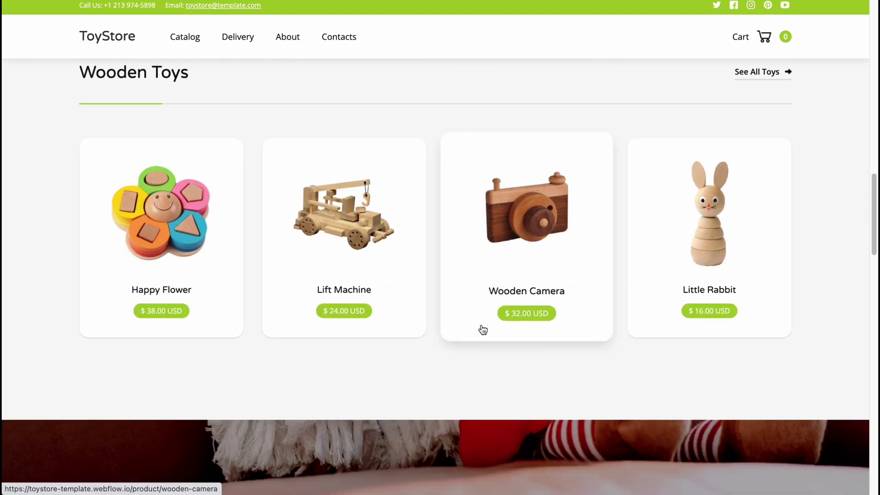
{"action": "scroll", "coordinate": [483, 329], "scroll_direction": "down", "scroll_amount": 15}
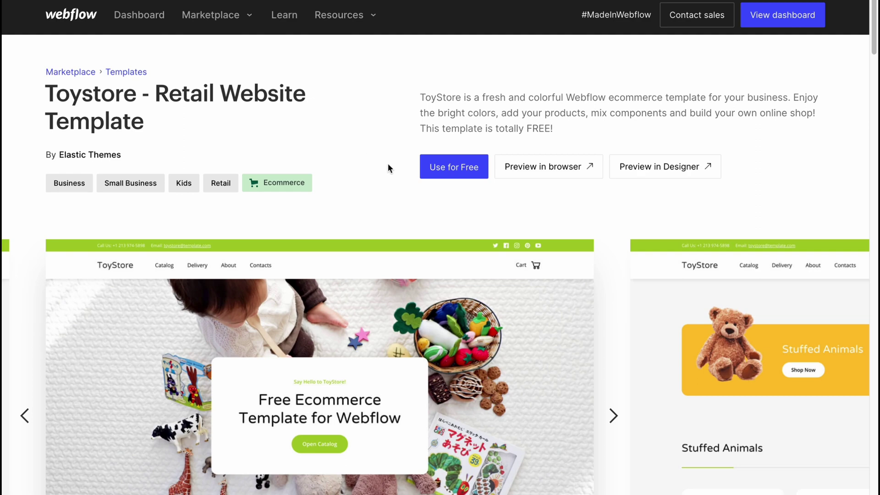
Create a new site from the free Toystore template, keeping the suggested site name.
{"action": "left_click", "coordinate": [460, 168]}
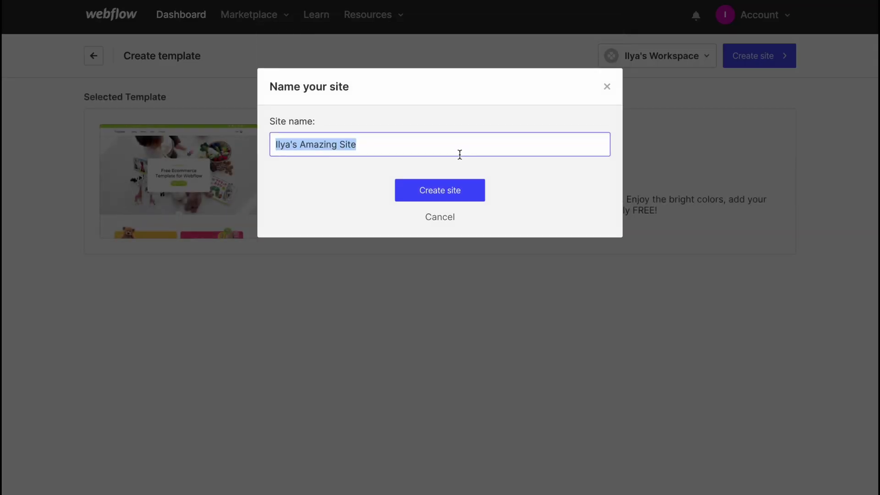
{"action": "left_click", "coordinate": [217, 145]}
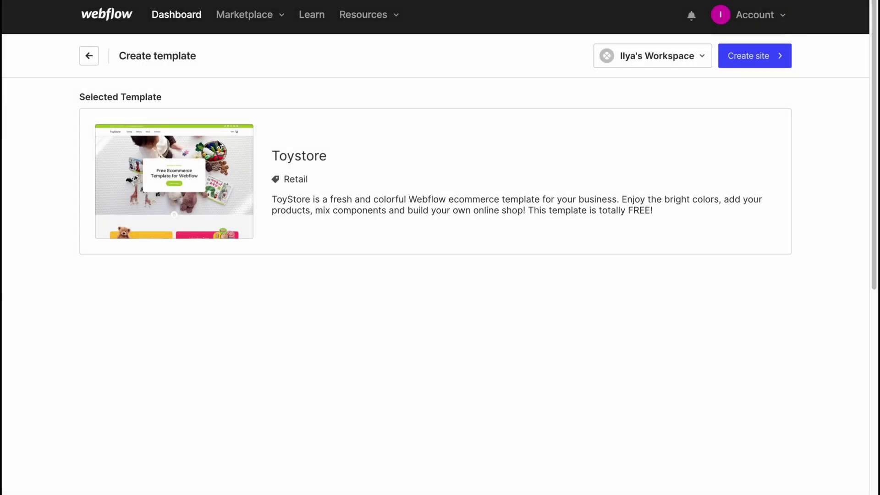
{"action": "left_click", "coordinate": [758, 63]}
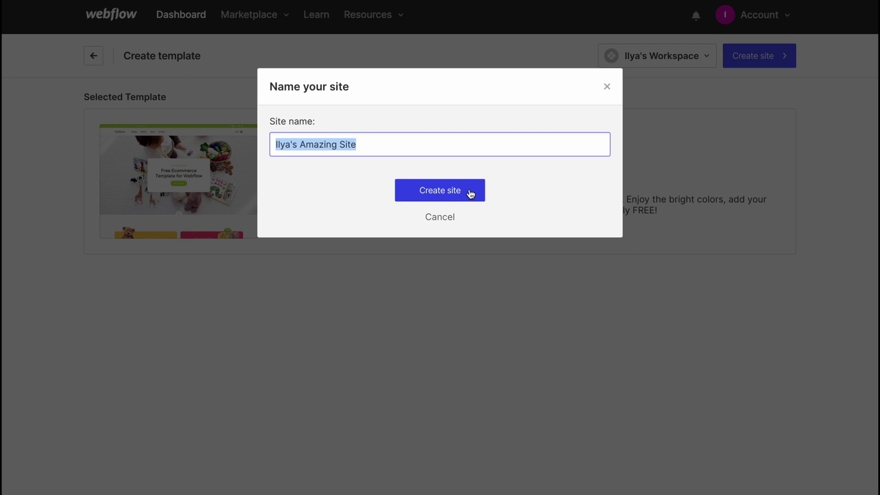
{"action": "left_click", "coordinate": [440, 197]}
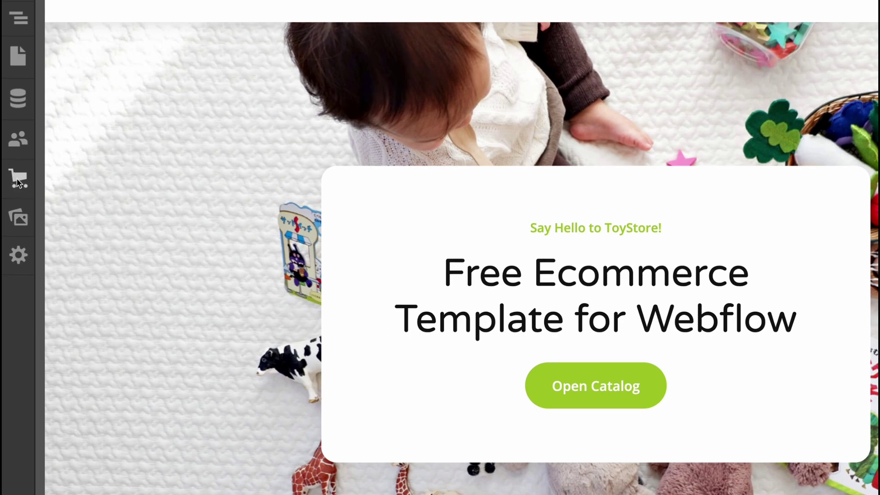
Look over the store's setup guide and product list, and check the CSV product import dialog without uploading a file.
{"action": "left_click", "coordinate": [17, 181]}
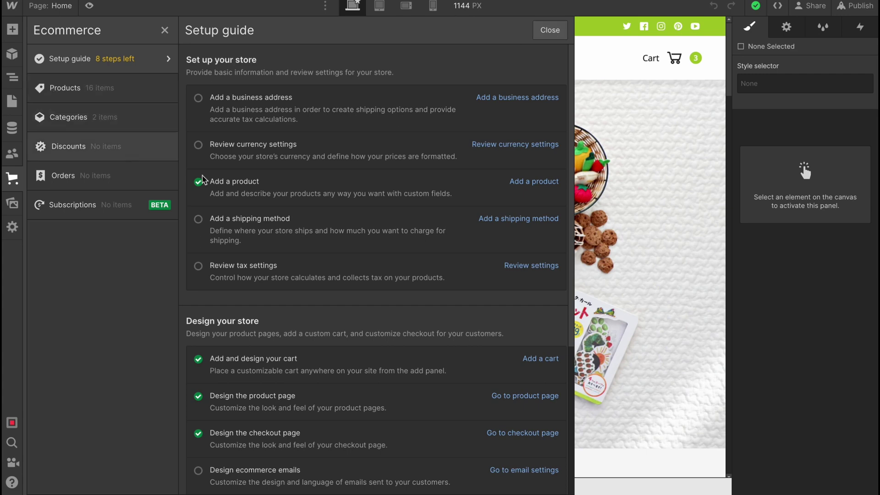
{"action": "left_click", "coordinate": [59, 91]}
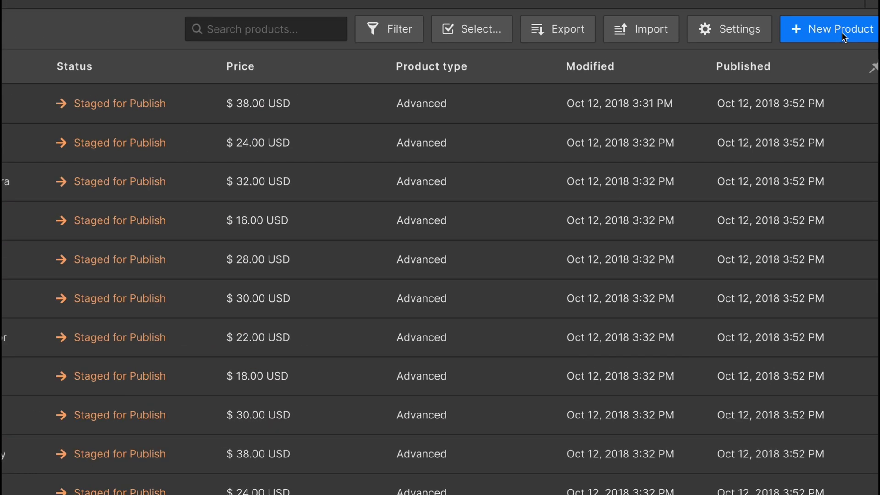
{"action": "left_click", "coordinate": [711, 32]}
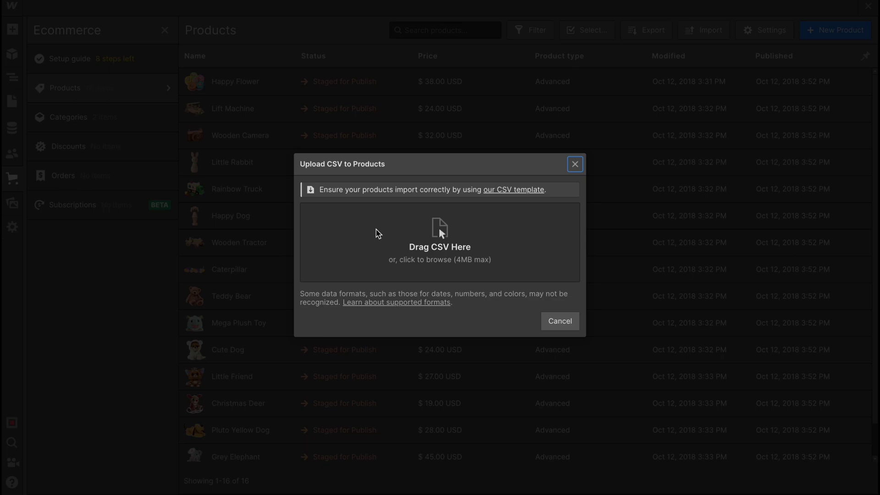
{"action": "left_click", "coordinate": [575, 164]}
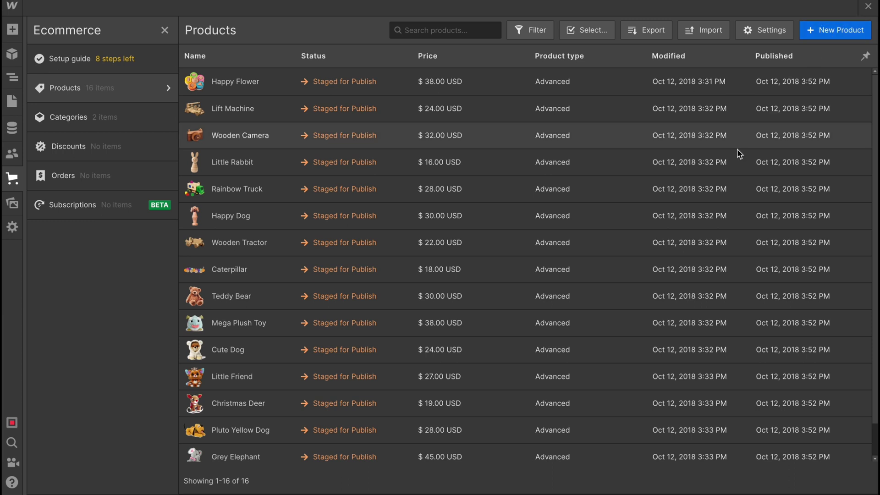
Open a blank new product form and examine its category, image, billing, inventory, shipping and custom fields without filling them in.
{"action": "left_click", "coordinate": [835, 29]}
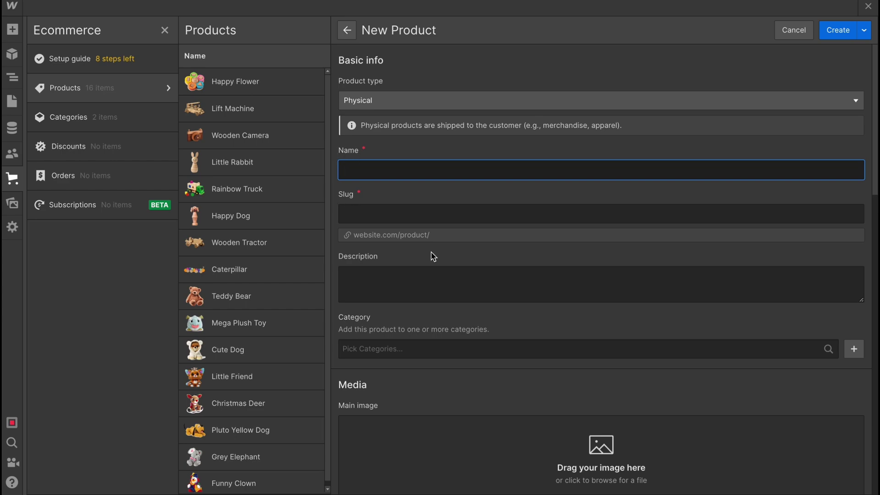
{"action": "scroll", "coordinate": [386, 308], "scroll_direction": "down", "scroll_amount": 3}
{"action": "left_click", "coordinate": [392, 244]}
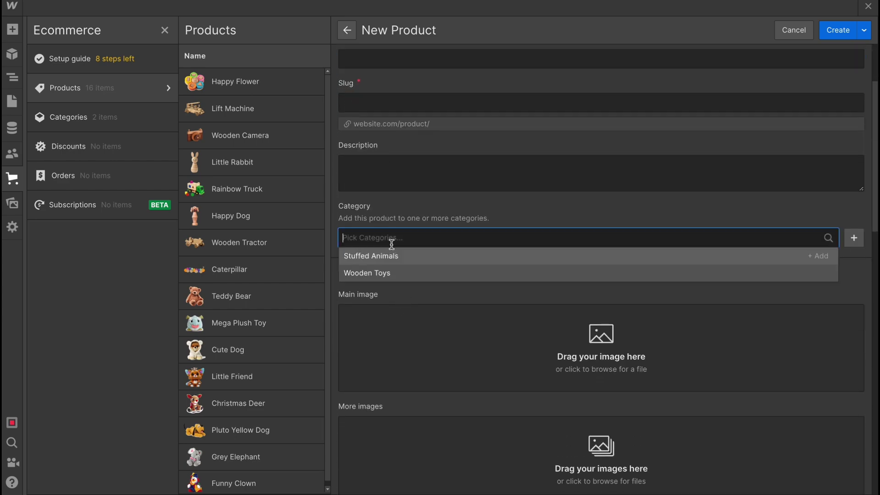
{"action": "left_click", "coordinate": [431, 332]}
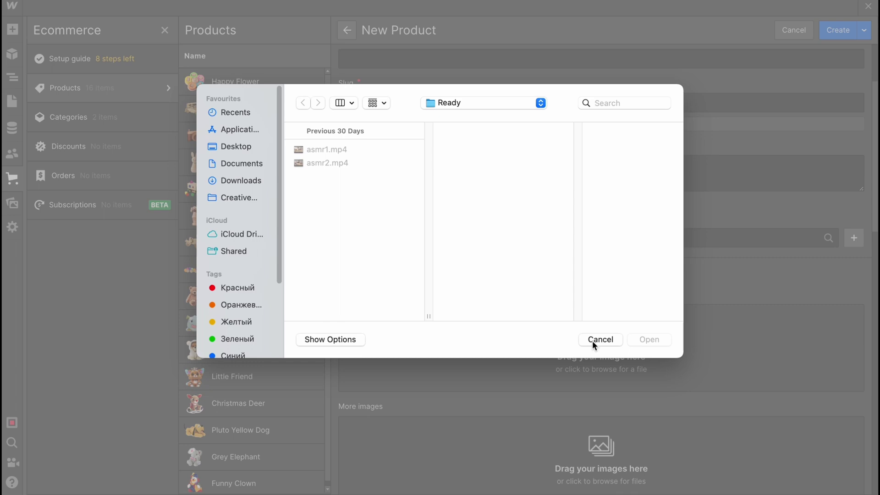
{"action": "left_click", "coordinate": [595, 340]}
{"action": "scroll", "coordinate": [557, 412], "scroll_direction": "down", "scroll_amount": 5}
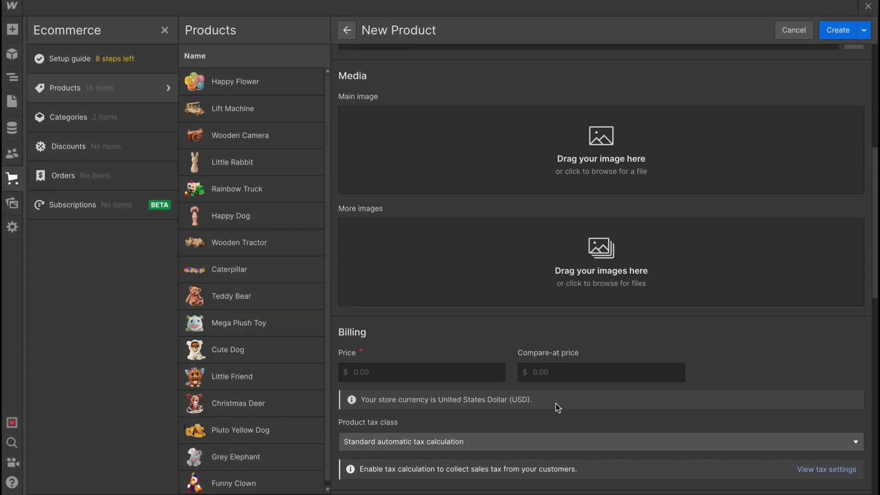
{"action": "scroll", "coordinate": [551, 399], "scroll_direction": "down", "scroll_amount": 2}
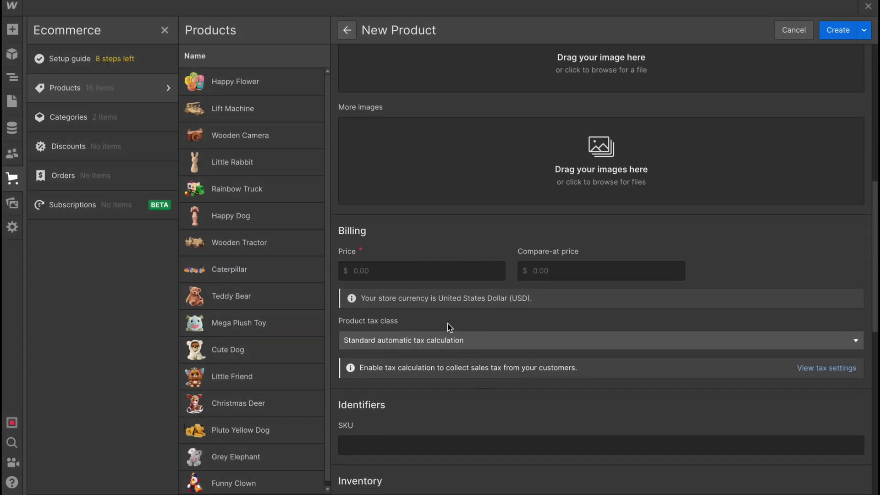
{"action": "scroll", "coordinate": [448, 328], "scroll_direction": "down", "scroll_amount": 3}
{"action": "scroll", "coordinate": [509, 312], "scroll_direction": "down", "scroll_amount": 5}
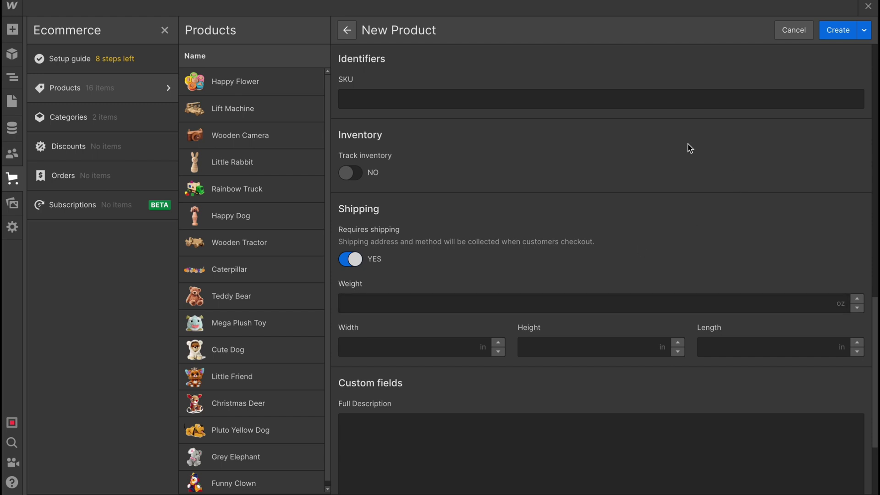
{"action": "scroll", "coordinate": [591, 344], "scroll_direction": "down", "scroll_amount": 3}
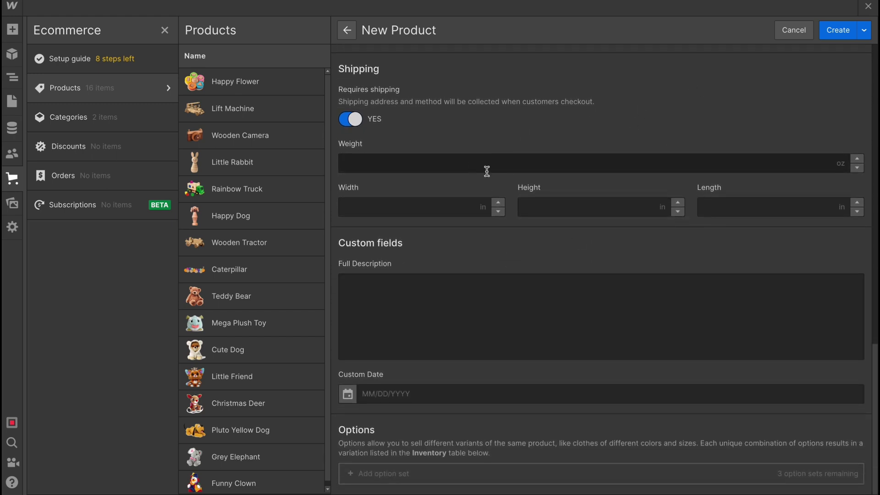
View the details of the Happy Flower and Lift Machine products and close them without saving.
{"action": "left_click", "coordinate": [207, 82]}
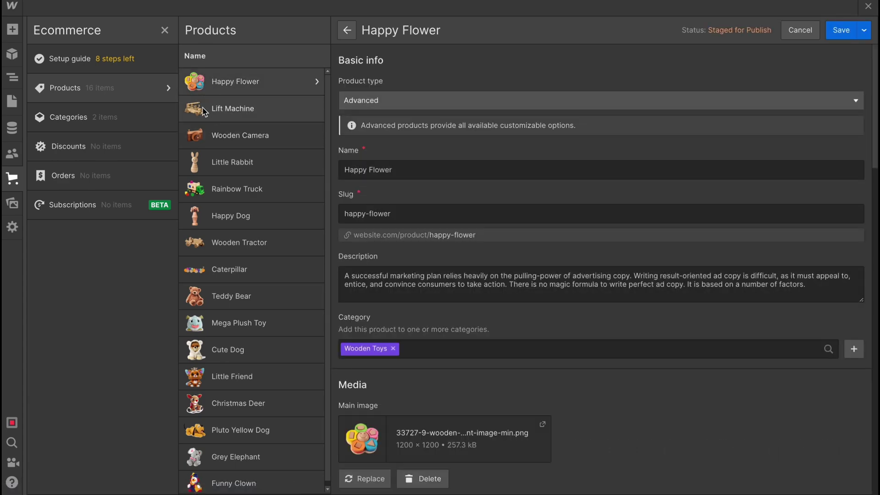
{"action": "left_click", "coordinate": [267, 113]}
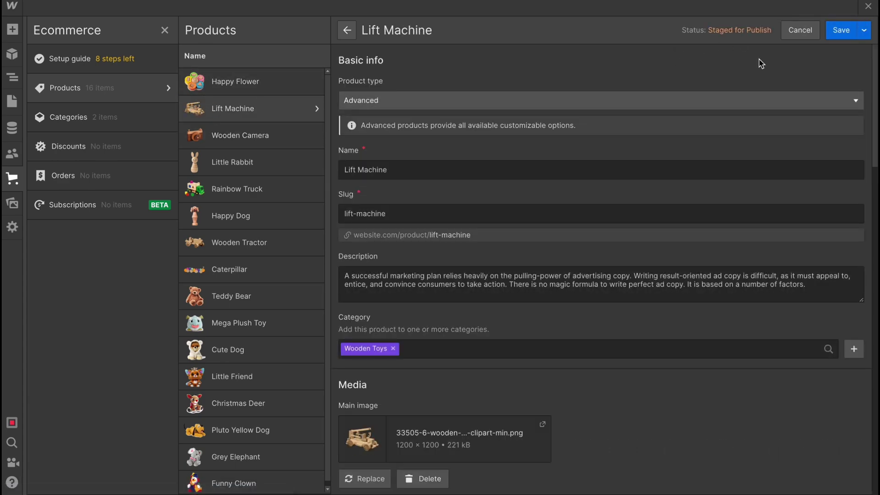
{"action": "left_click", "coordinate": [800, 30]}
Examine the Happy Flower product's settings from basic info through media, billing and shipping, and close it without saving.
{"action": "left_click", "coordinate": [245, 84]}
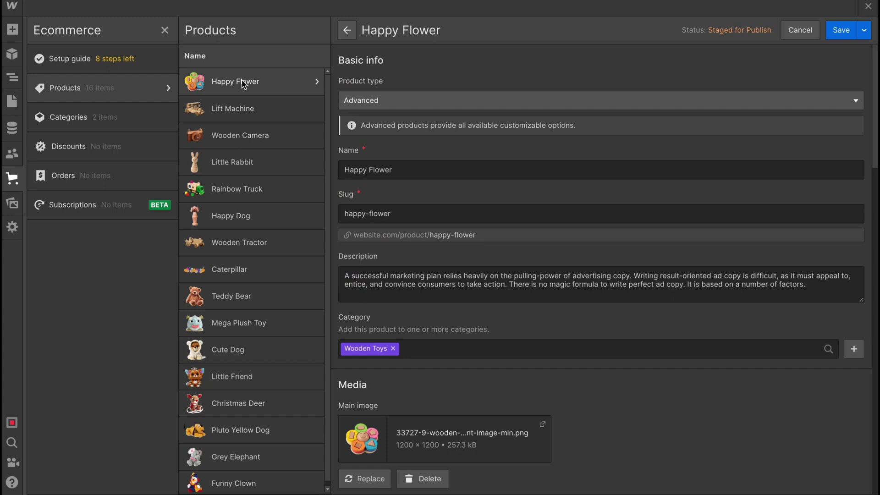
{"action": "scroll", "coordinate": [513, 210], "scroll_direction": "down", "scroll_amount": 1}
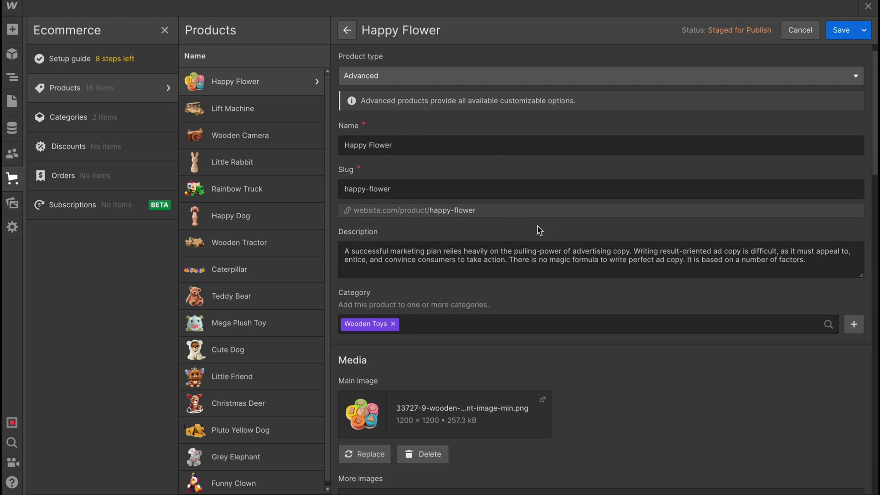
{"action": "scroll", "coordinate": [539, 230], "scroll_direction": "down", "scroll_amount": 5}
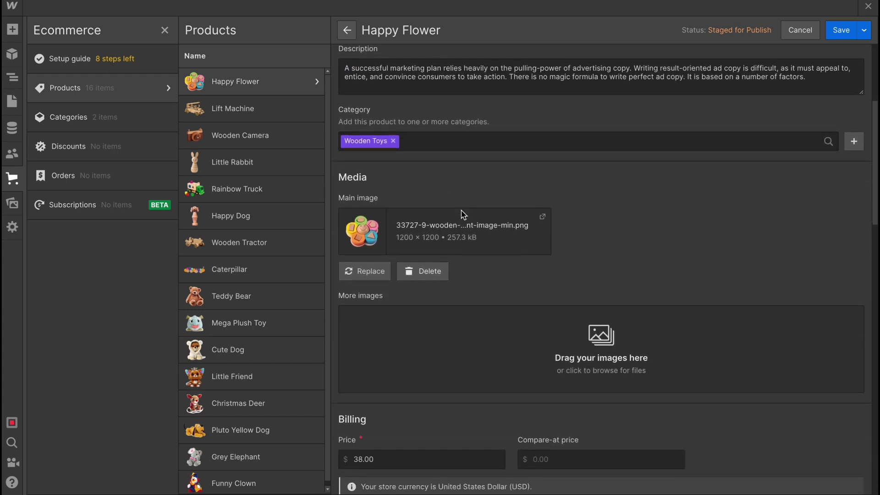
{"action": "scroll", "coordinate": [463, 215], "scroll_direction": "down", "scroll_amount": 2}
{"action": "scroll", "coordinate": [555, 303], "scroll_direction": "down", "scroll_amount": 8}
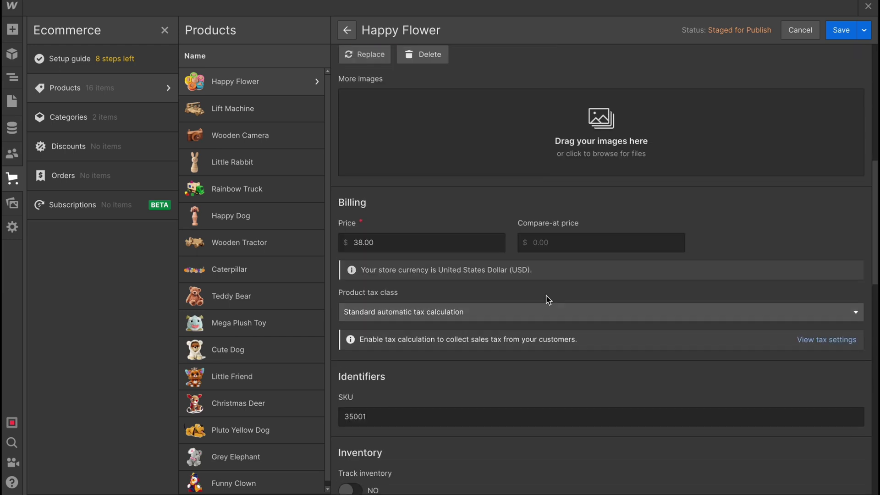
{"action": "scroll", "coordinate": [546, 300], "scroll_direction": "down", "scroll_amount": 5}
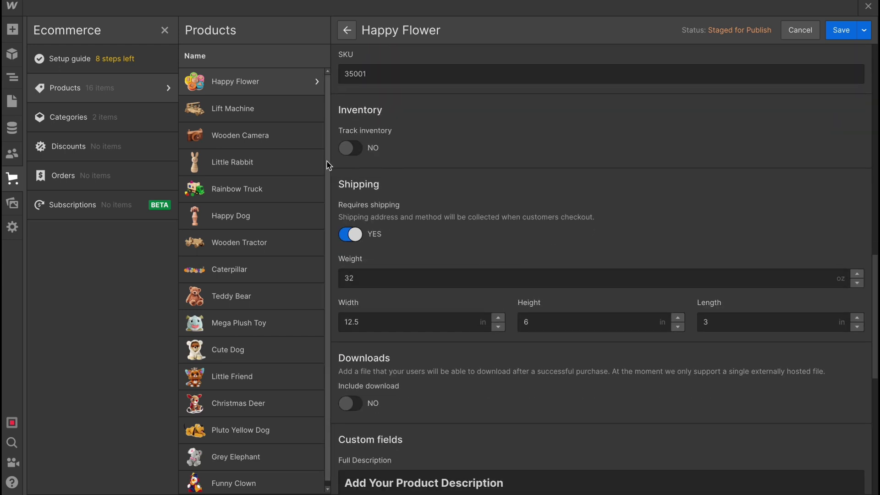
{"action": "left_click", "coordinate": [800, 31]}
Review the store's product categories and the blank new category form, leaving the form without creating a category.
{"action": "left_click", "coordinate": [62, 120]}
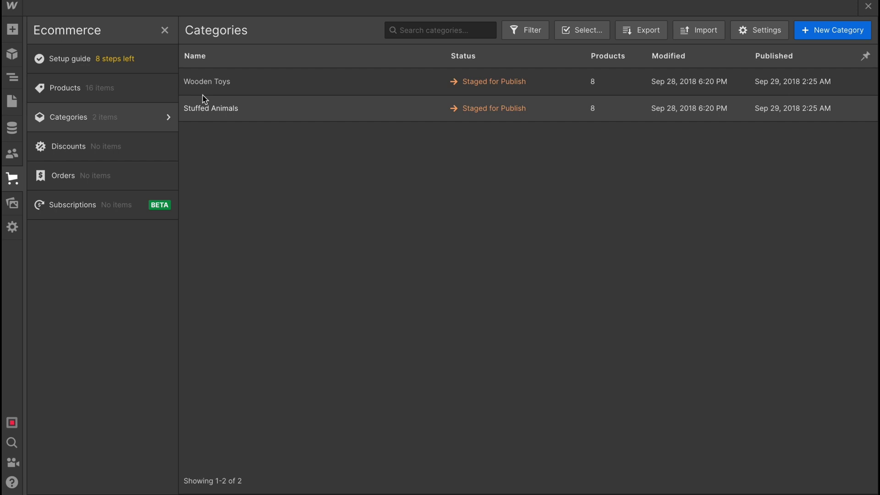
{"action": "left_click", "coordinate": [831, 31]}
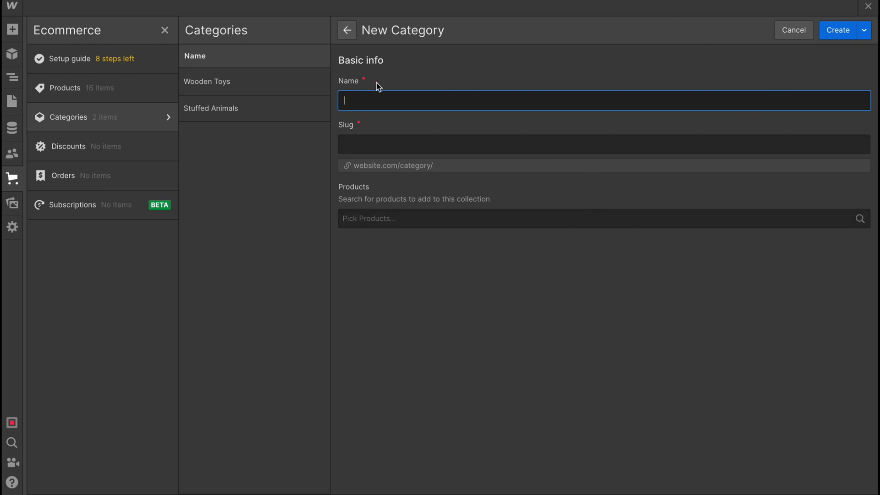
{"action": "left_click", "coordinate": [784, 32]}
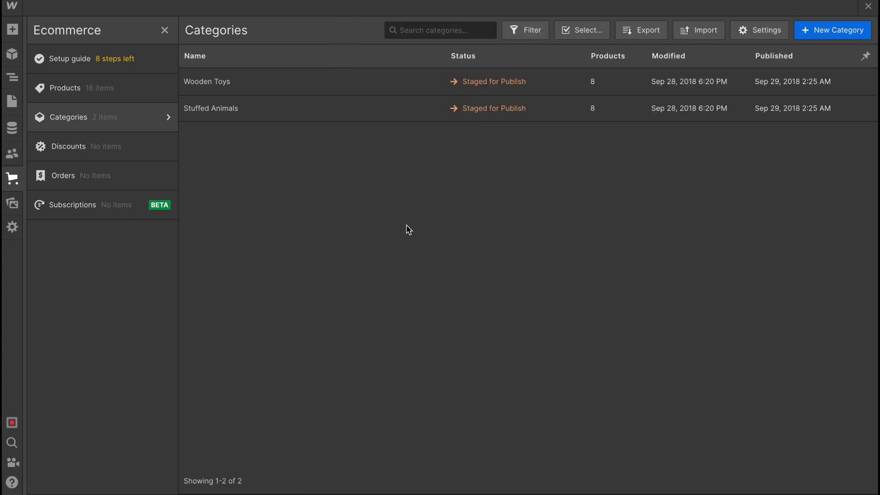
Review the discounts list and the blank new discount form's details, valid dates and restrictions, leaving without creating a discount.
{"action": "left_click", "coordinate": [60, 149]}
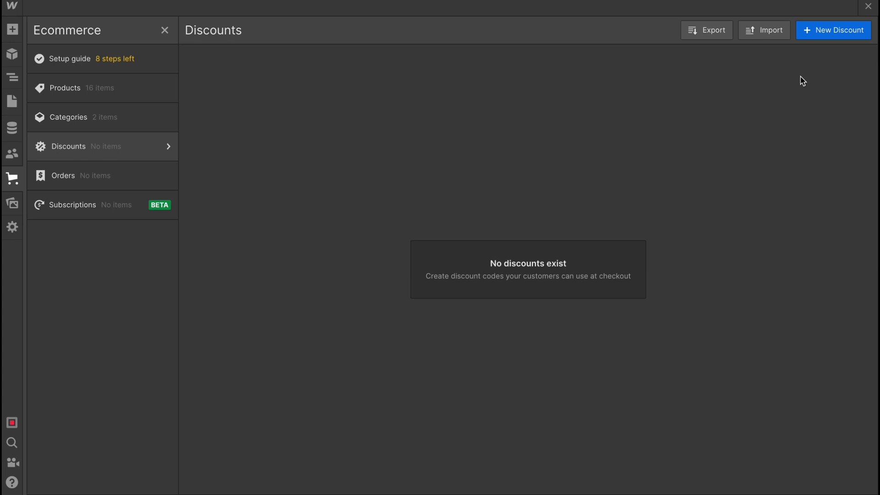
{"action": "left_click", "coordinate": [826, 31]}
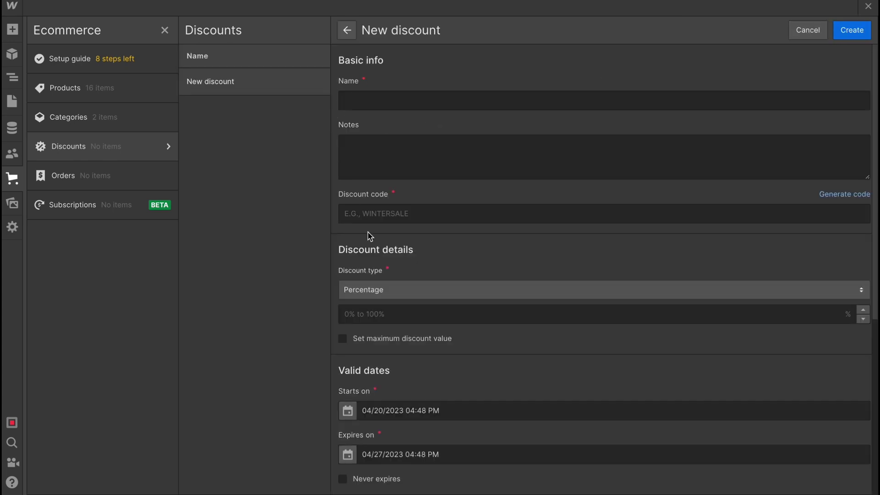
{"action": "scroll", "coordinate": [409, 278], "scroll_direction": "down", "scroll_amount": 6}
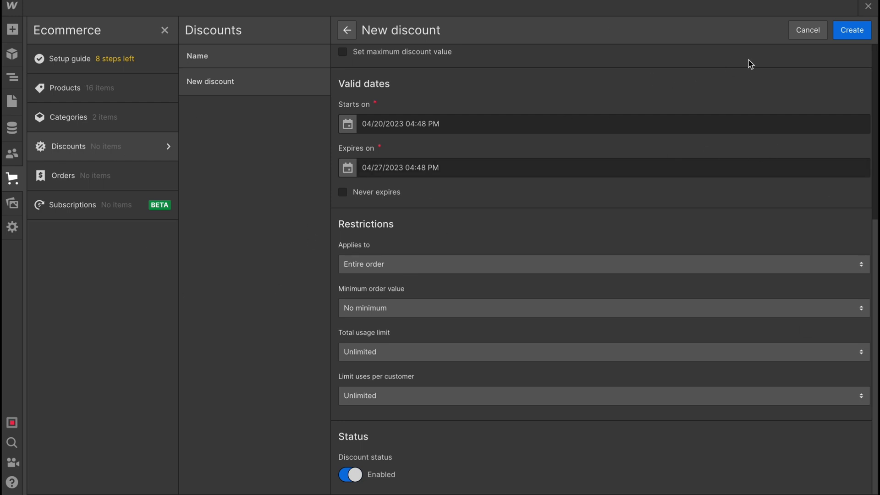
{"action": "left_click", "coordinate": [810, 31]}
View the store's orders and close the ecommerce area to return to the home page canvas.
{"action": "left_click", "coordinate": [80, 184]}
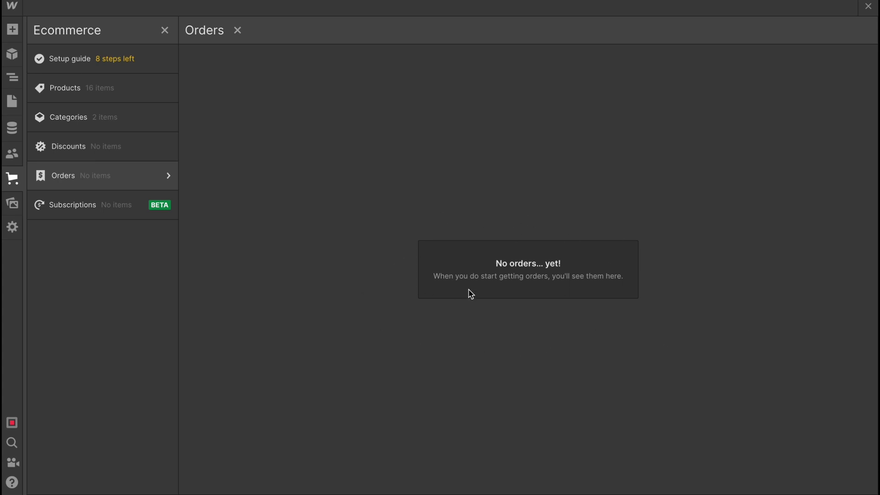
{"action": "left_click", "coordinate": [868, 7]}
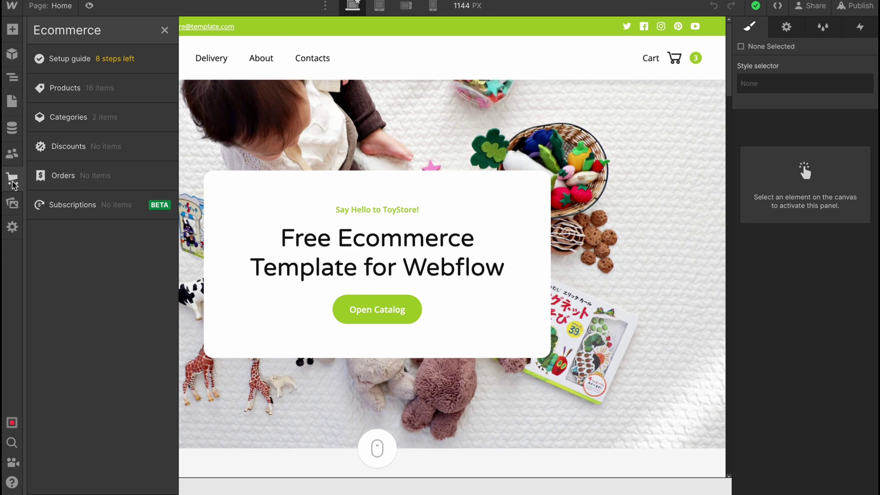
{"action": "left_click", "coordinate": [11, 182]}
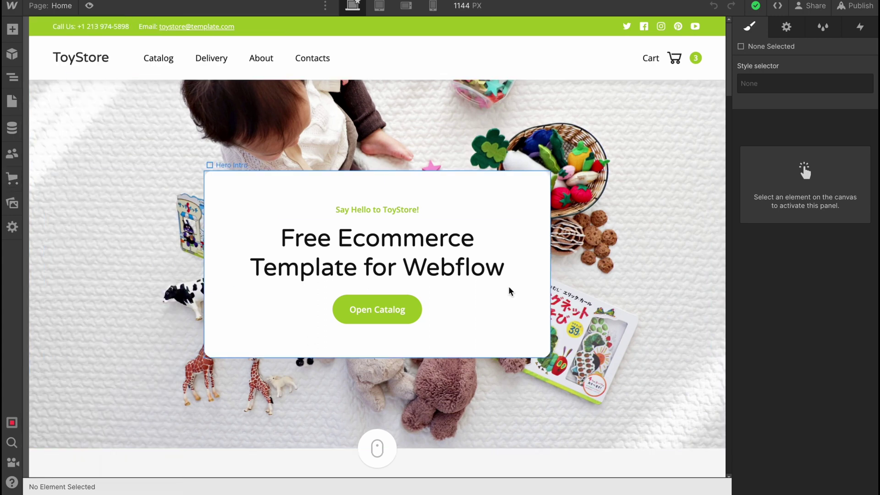
Replace the main heading text in the home page's hero box with "HelperMan Store".
{"action": "left_click", "coordinate": [374, 248]}
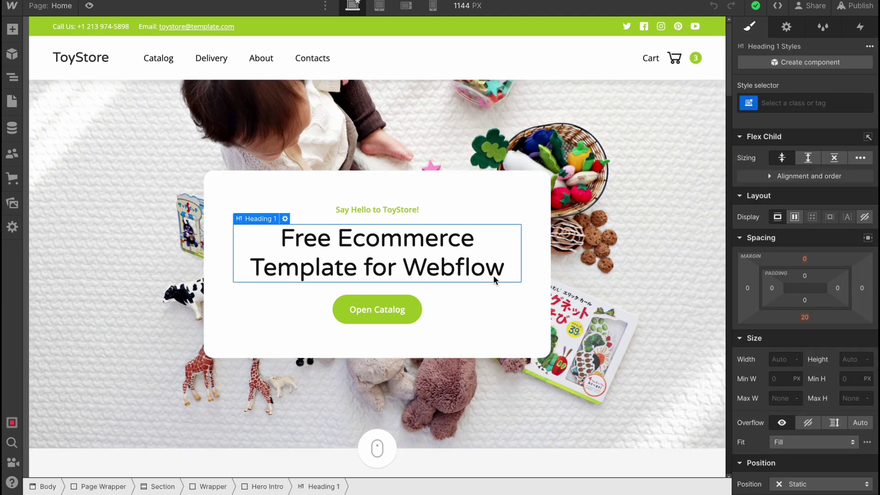
{"action": "double_click", "coordinate": [450, 256]}
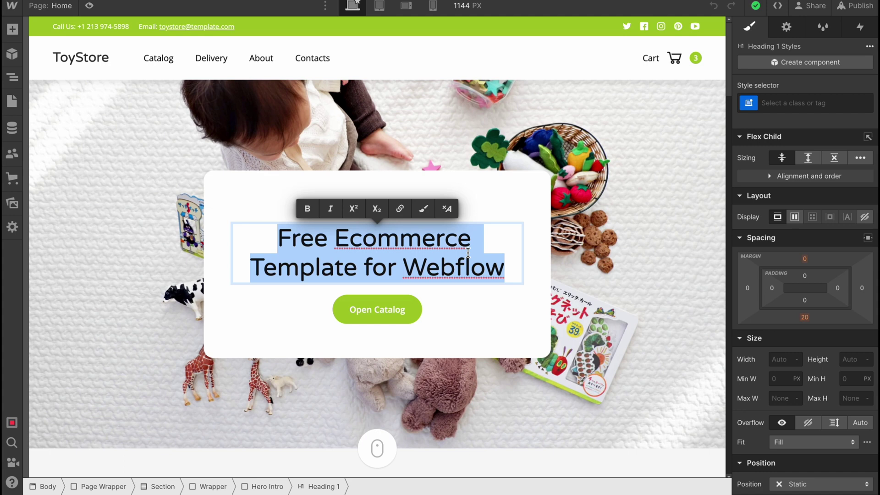
{"action": "type", "text": "Hel"}
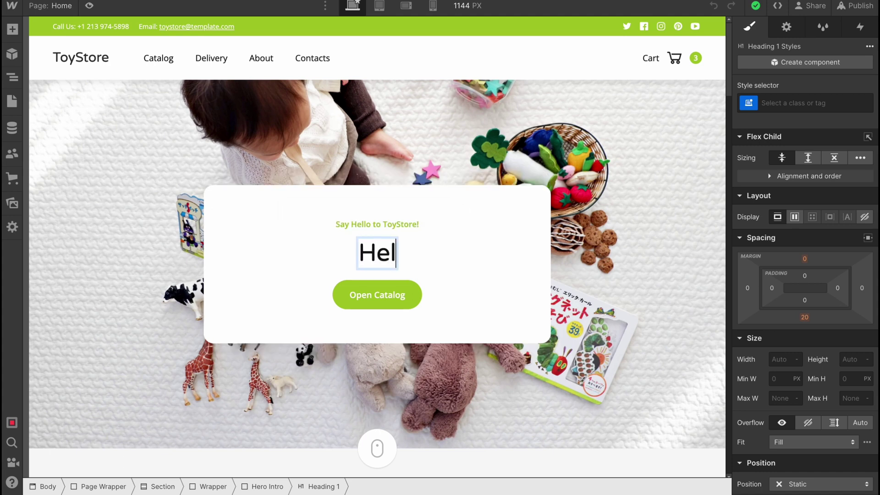
{"action": "type", "text": "perMan Store"}
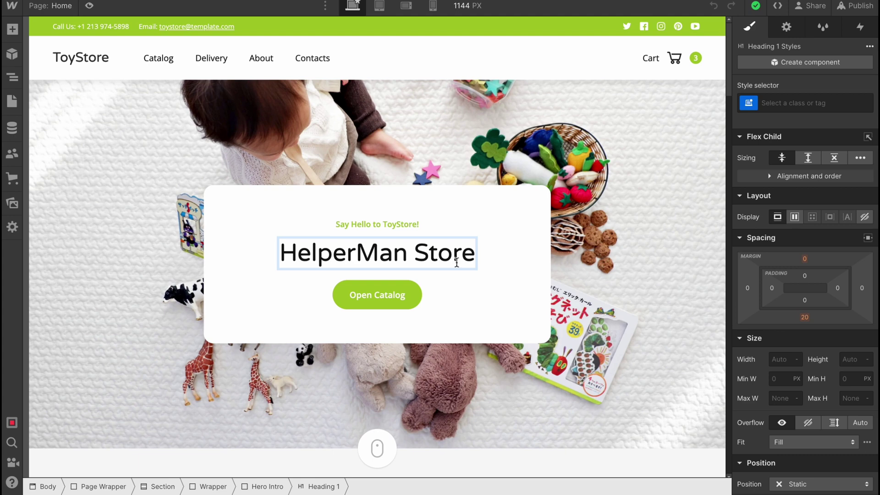
Format the whole "HelperMan Store" heading as bold and italic.
{"action": "left_click_drag", "start_coordinate": [456, 262], "coordinate": [379, 224]}
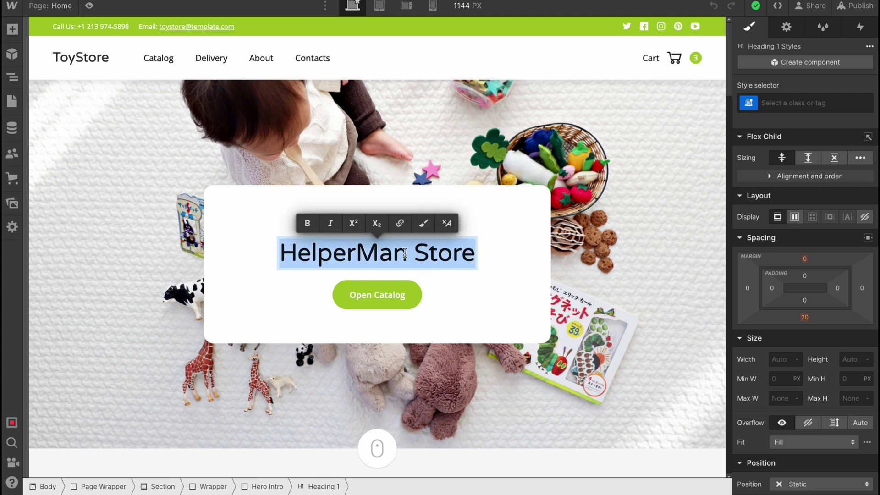
{"action": "left_click", "coordinate": [330, 225]}
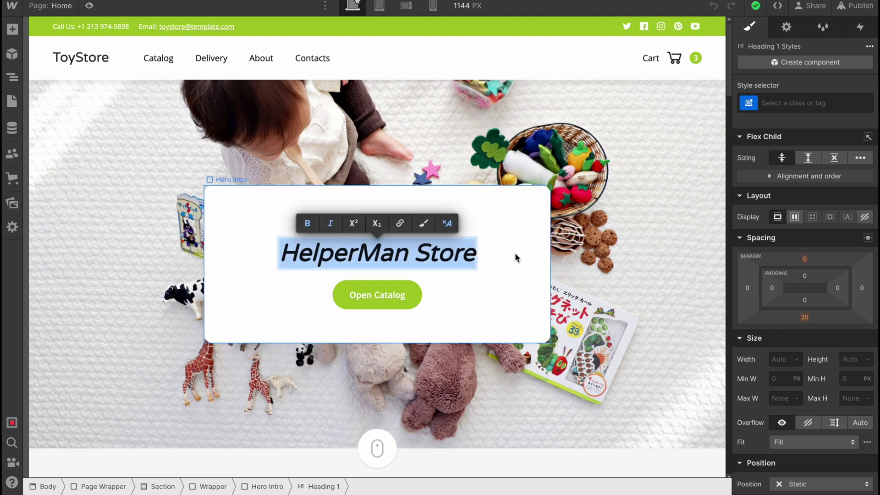
{"action": "left_click", "coordinate": [691, 239]}
Set the text color of the "HelperMan Store" heading to the pink swatch Color 4.
{"action": "left_click", "coordinate": [428, 258]}
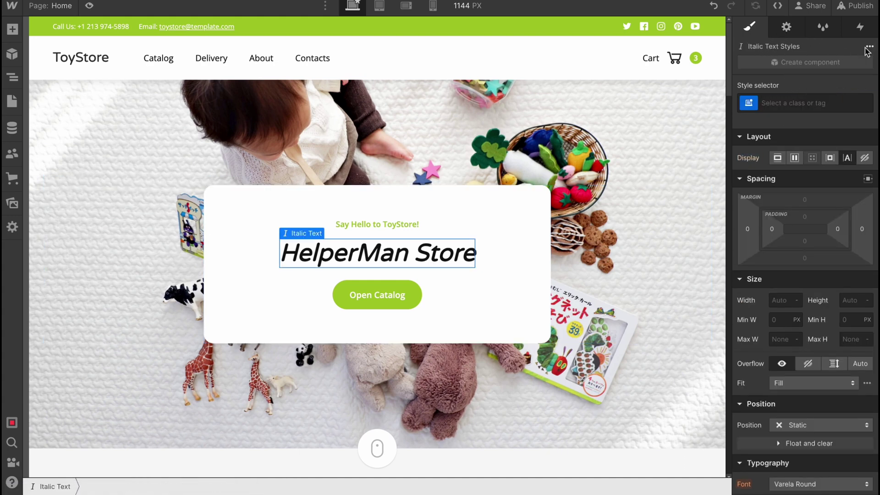
{"action": "scroll", "coordinate": [782, 153], "scroll_direction": "down", "scroll_amount": 2}
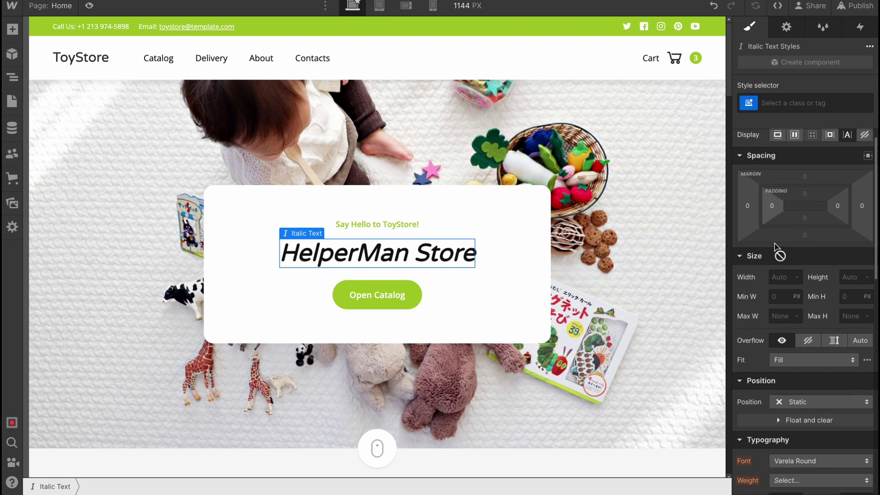
{"action": "scroll", "coordinate": [774, 275], "scroll_direction": "down", "scroll_amount": 4}
{"action": "scroll", "coordinate": [774, 275], "scroll_direction": "down", "scroll_amount": 8}
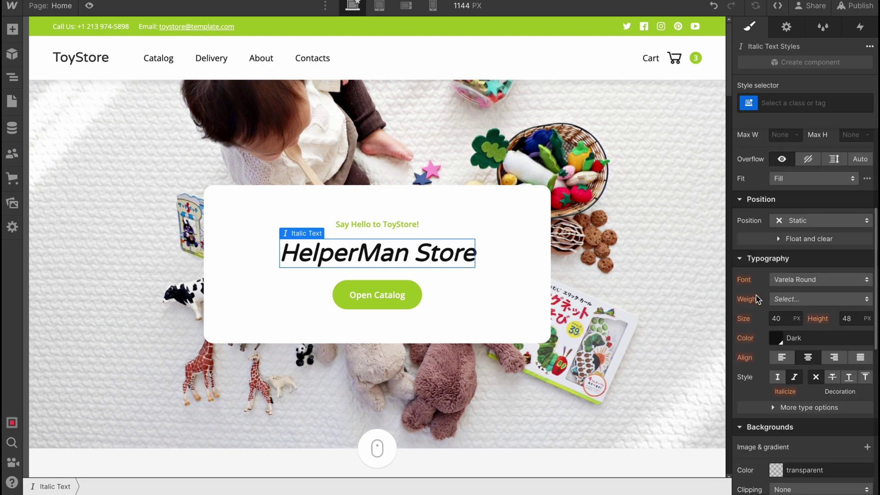
{"action": "double_click", "coordinate": [456, 256]}
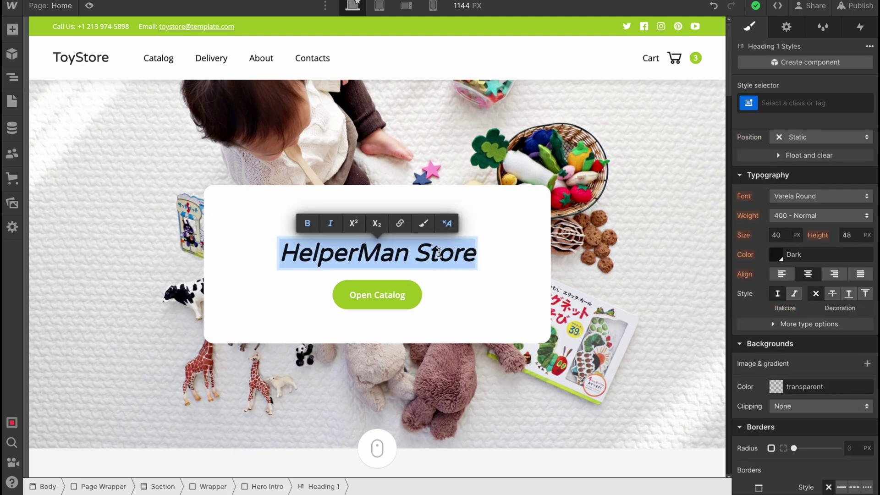
{"action": "scroll", "coordinate": [827, 275], "scroll_direction": "down", "scroll_amount": 6}
{"action": "scroll", "coordinate": [829, 239], "scroll_direction": "up", "scroll_amount": 6}
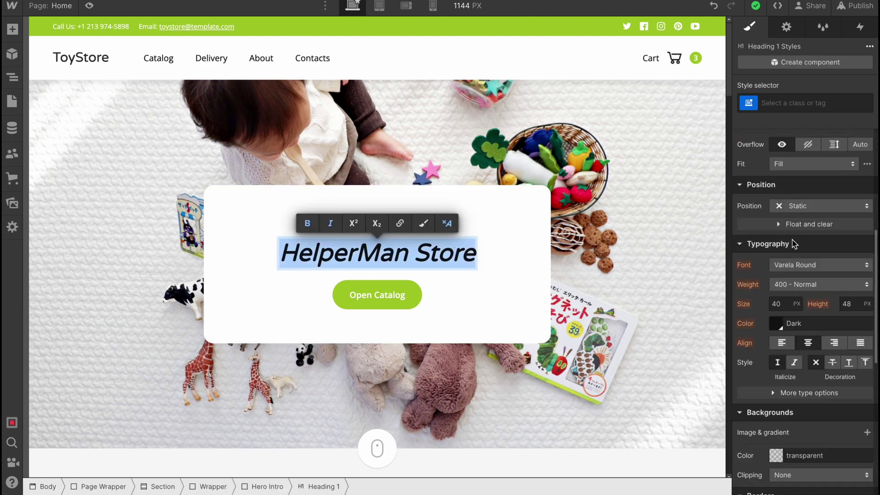
{"action": "left_click", "coordinate": [775, 326]}
{"action": "left_click", "coordinate": [796, 276]}
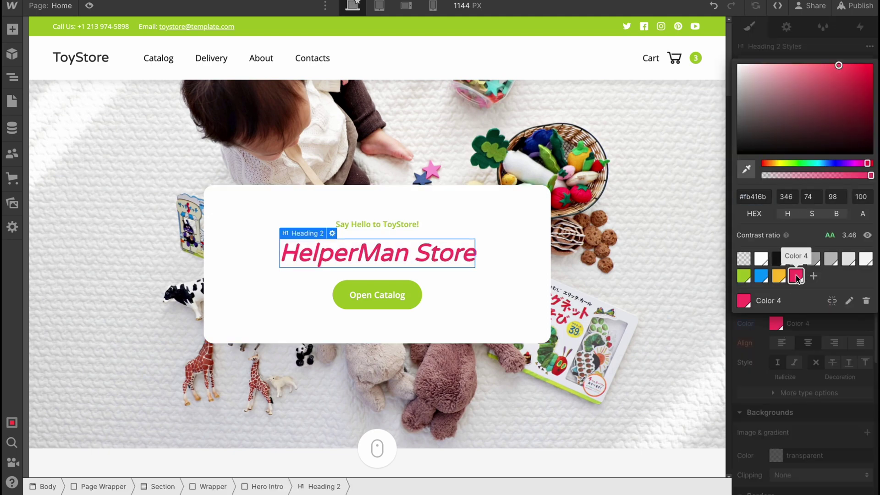
{"action": "left_click", "coordinate": [769, 380]}
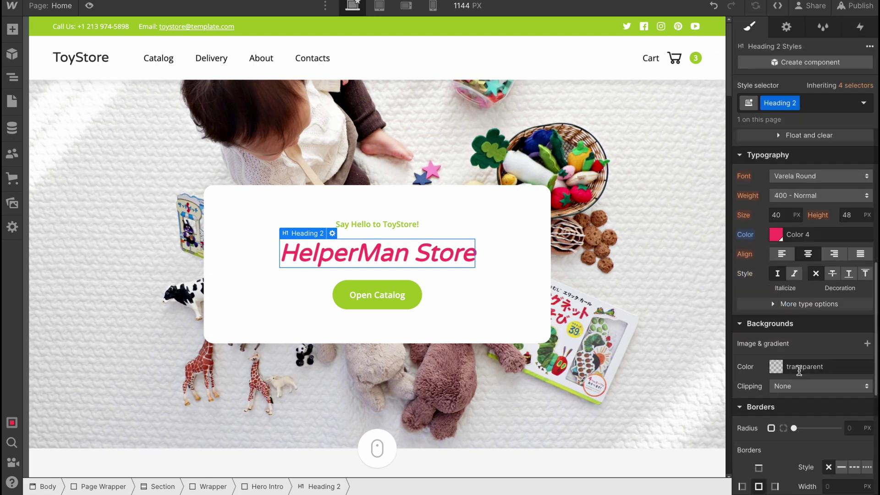
Examine the heading's remaining styles and element settings, and browse the addable layout, ecommerce, media and form elements without adding any.
{"action": "scroll", "coordinate": [807, 254], "scroll_direction": "down", "scroll_amount": 6}
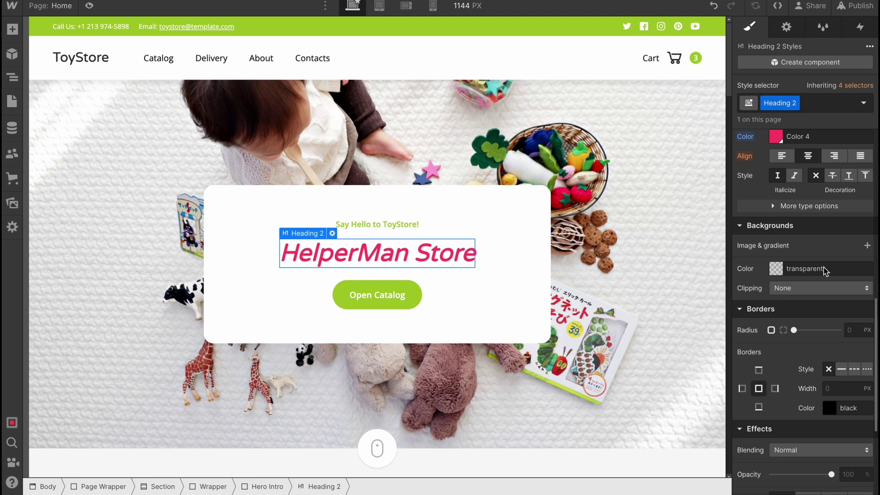
{"action": "left_click", "coordinate": [785, 28]}
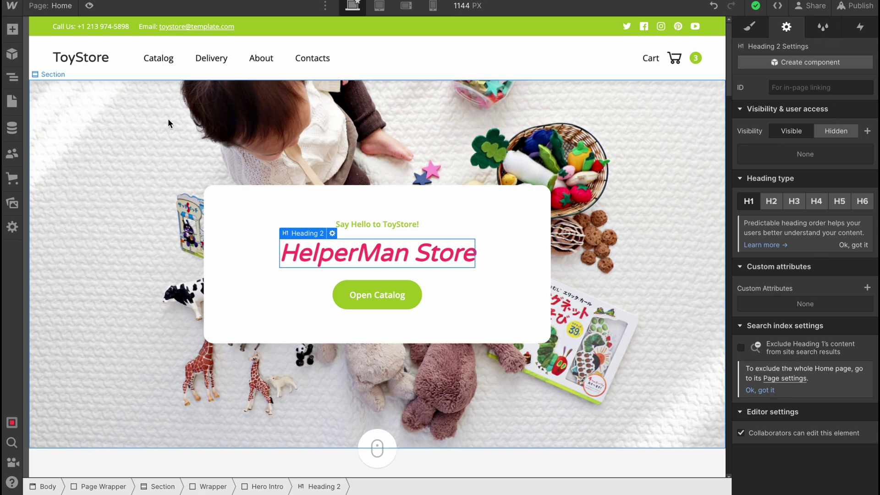
{"action": "left_click", "coordinate": [12, 29]}
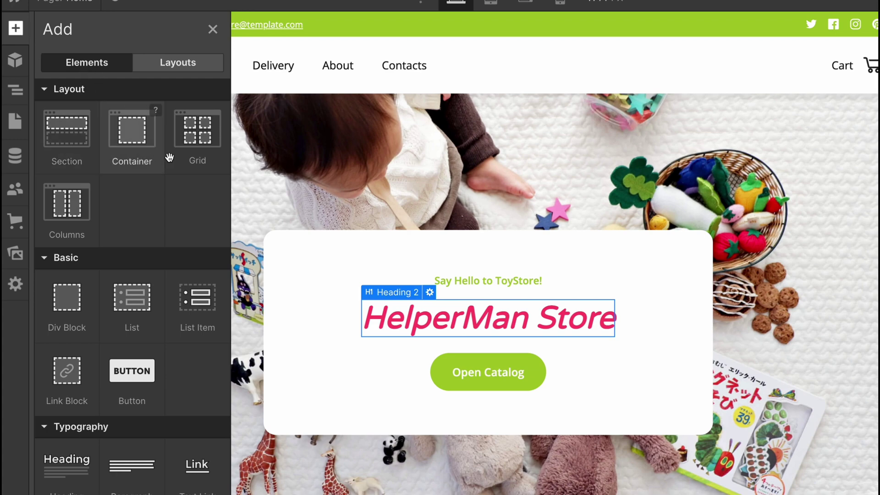
{"action": "scroll", "coordinate": [139, 238], "scroll_direction": "down", "scroll_amount": 1}
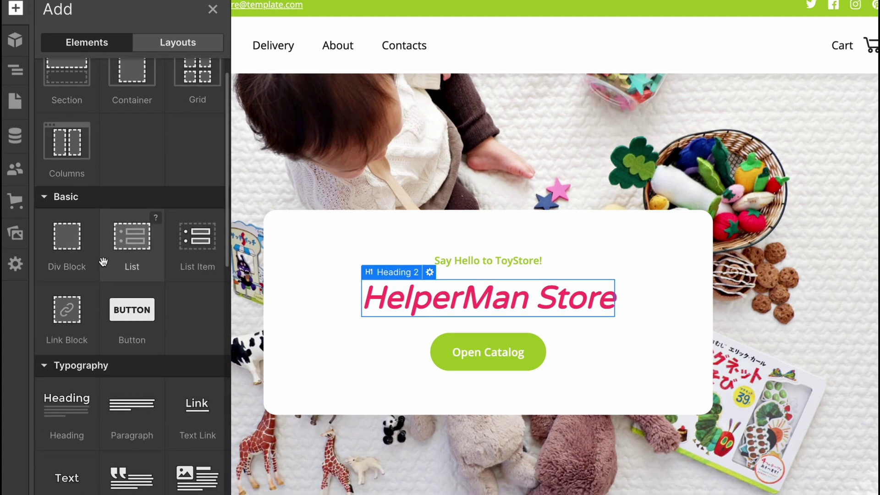
{"action": "scroll", "coordinate": [106, 273], "scroll_direction": "down", "scroll_amount": 8}
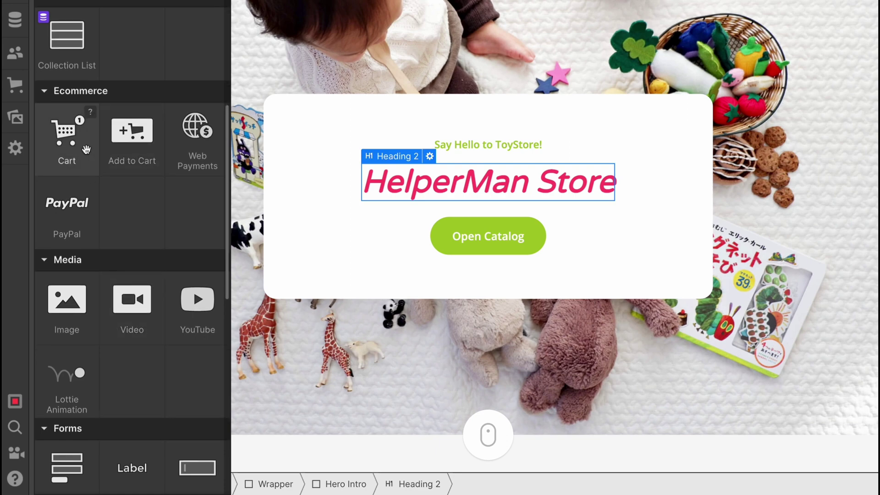
{"action": "scroll", "coordinate": [67, 114], "scroll_direction": "down", "scroll_amount": 2}
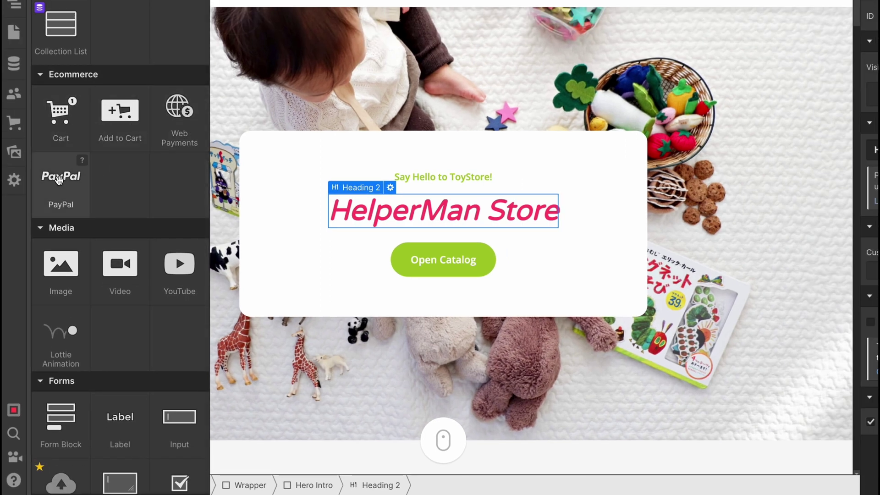
{"action": "scroll", "coordinate": [59, 184], "scroll_direction": "down", "scroll_amount": 1}
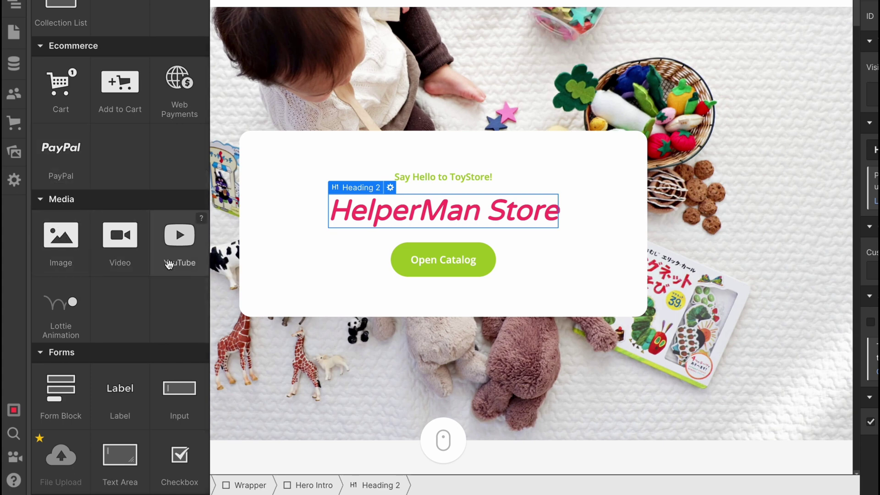
{"action": "scroll", "coordinate": [158, 295], "scroll_direction": "down", "scroll_amount": 3}
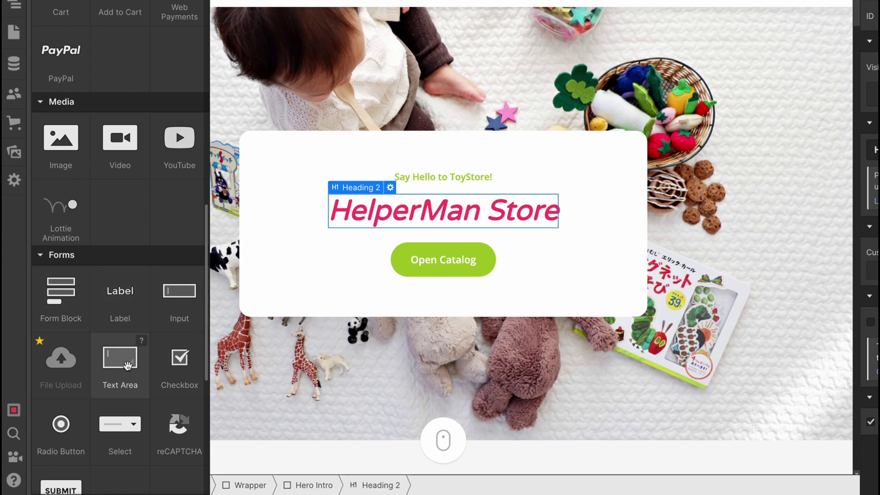
{"action": "scroll", "coordinate": [115, 366], "scroll_direction": "down", "scroll_amount": 1}
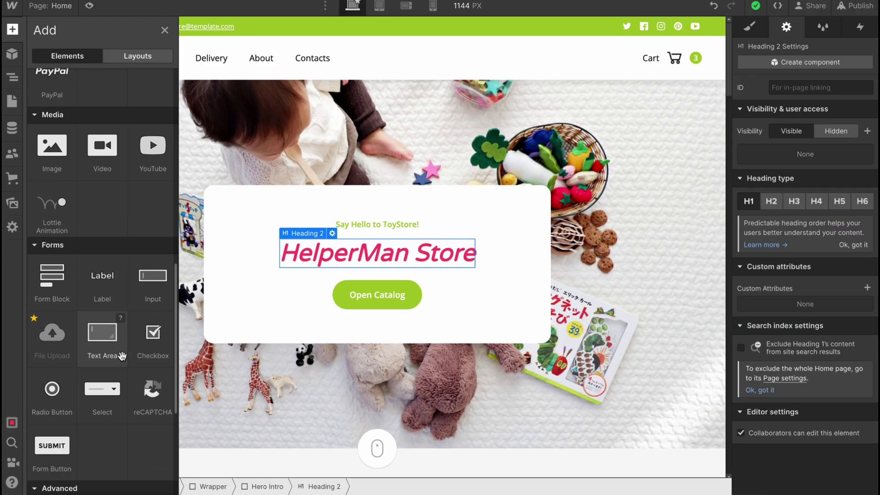
{"action": "scroll", "coordinate": [115, 362], "scroll_direction": "down", "scroll_amount": 2}
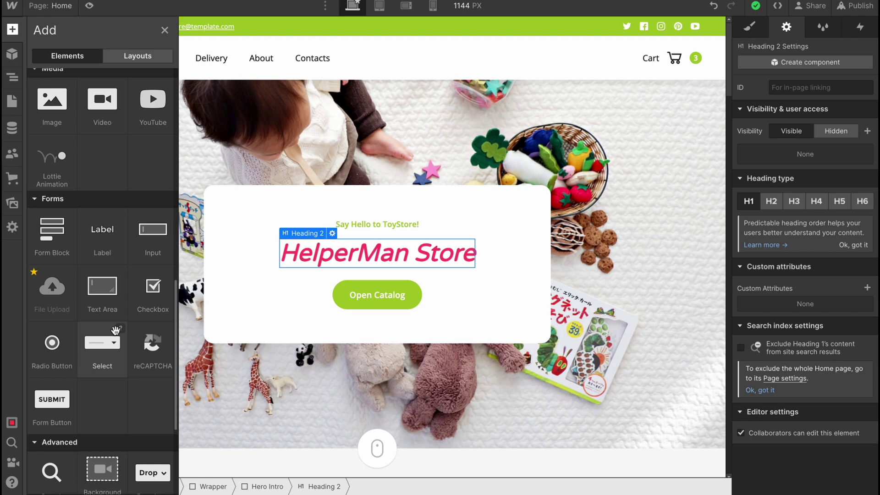
{"action": "left_click", "coordinate": [323, 161]}
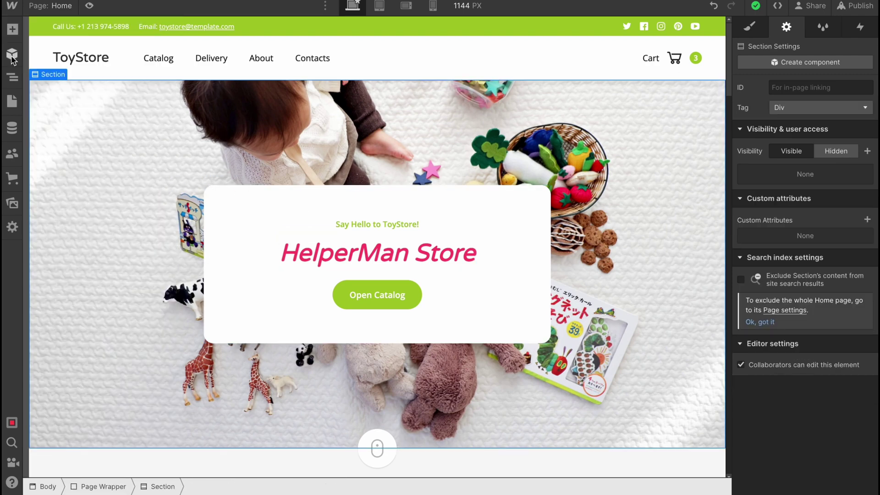
Replace the teddy bear image on the Stuffed Animals category card with preloader.gif from the site's assets.
{"action": "scroll", "coordinate": [409, 290], "scroll_direction": "down", "scroll_amount": 1}
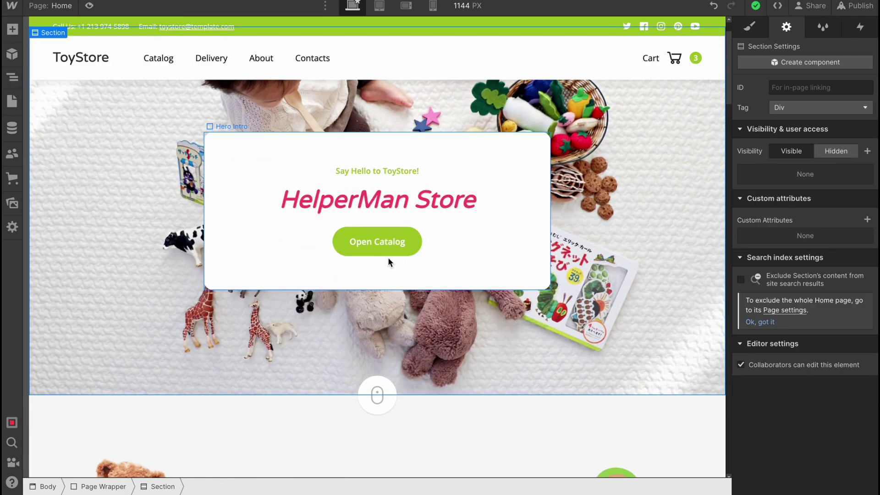
{"action": "scroll", "coordinate": [413, 321], "scroll_direction": "down", "scroll_amount": 5}
{"action": "left_click", "coordinate": [321, 268]}
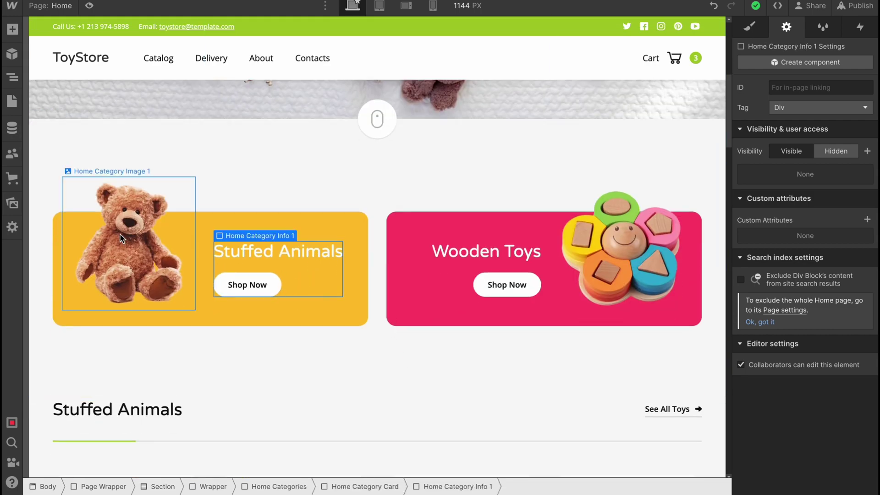
{"action": "left_click", "coordinate": [136, 243]}
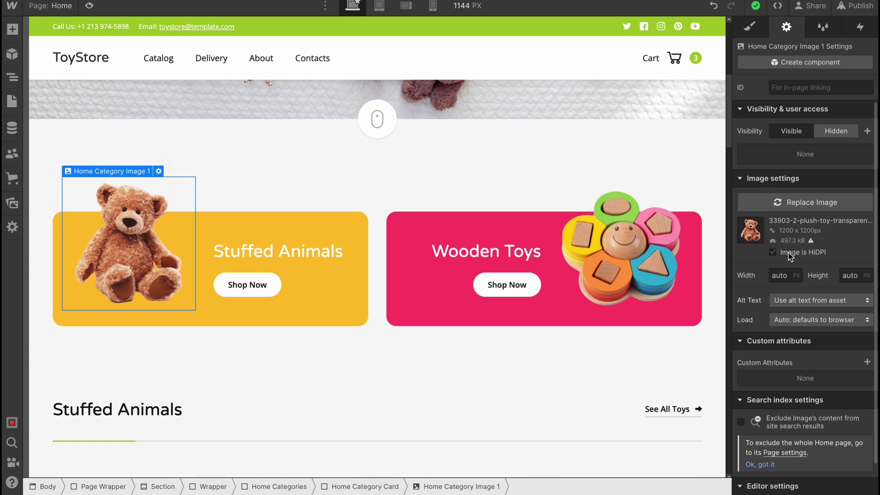
{"action": "left_click", "coordinate": [802, 203]}
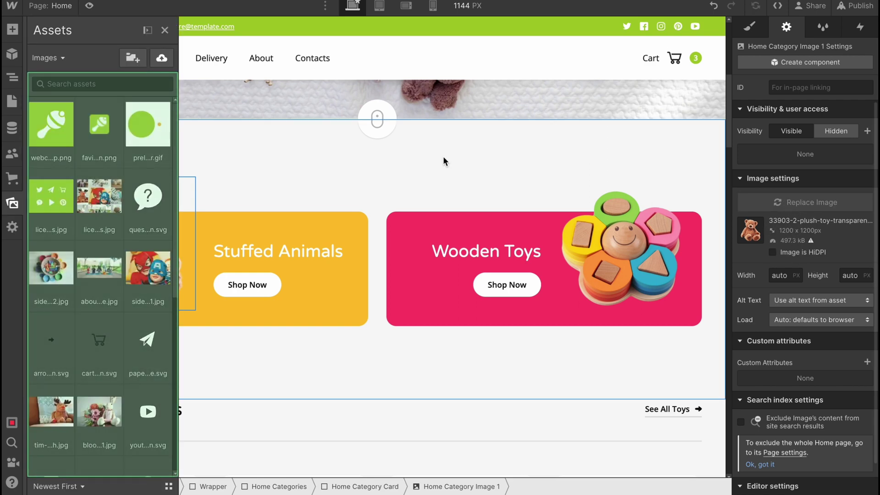
{"action": "left_click", "coordinate": [148, 128]}
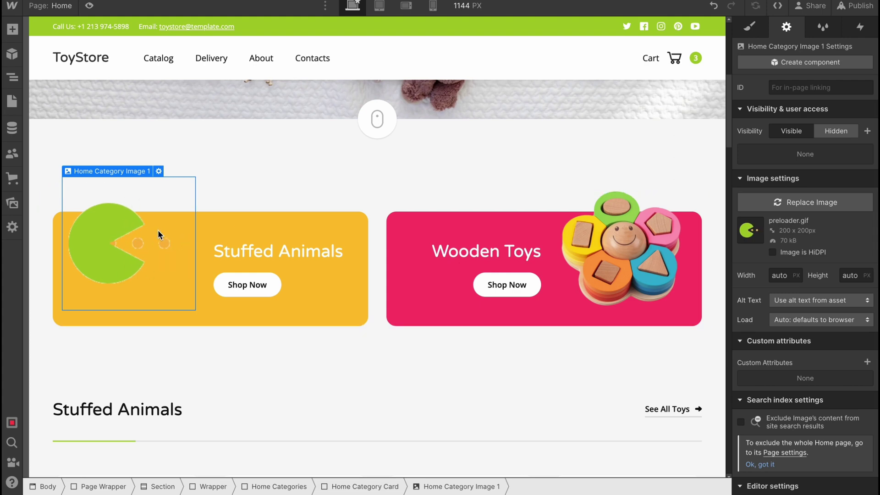
Publish the store to its webflow.io staging subdomain, leaving the custom domain unselected.
{"action": "left_click", "coordinate": [406, 171]}
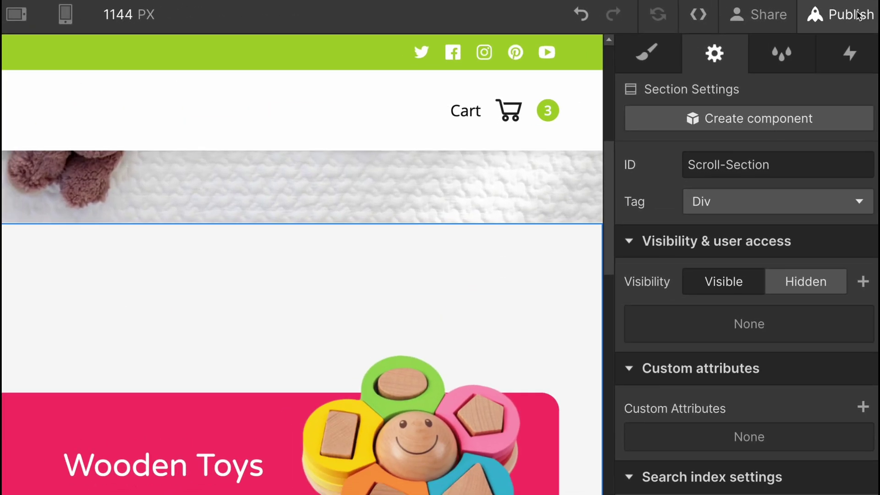
{"action": "left_click", "coordinate": [859, 16]}
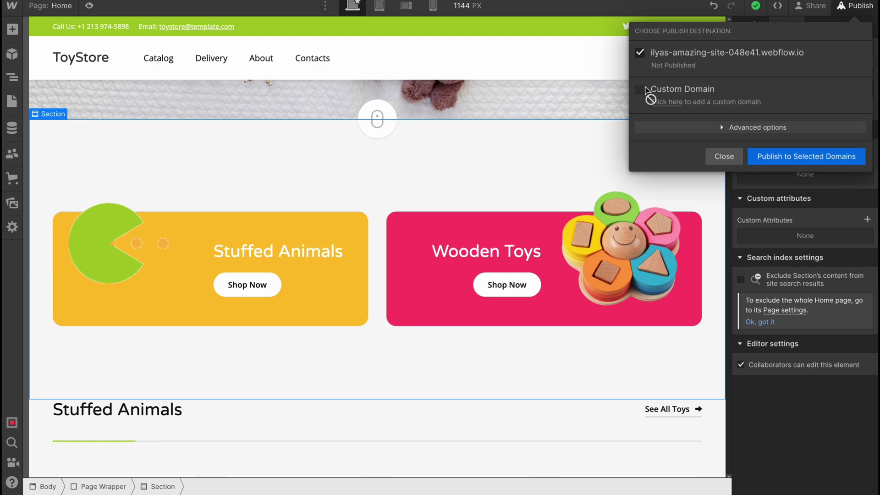
{"action": "left_click", "coordinate": [781, 158]}
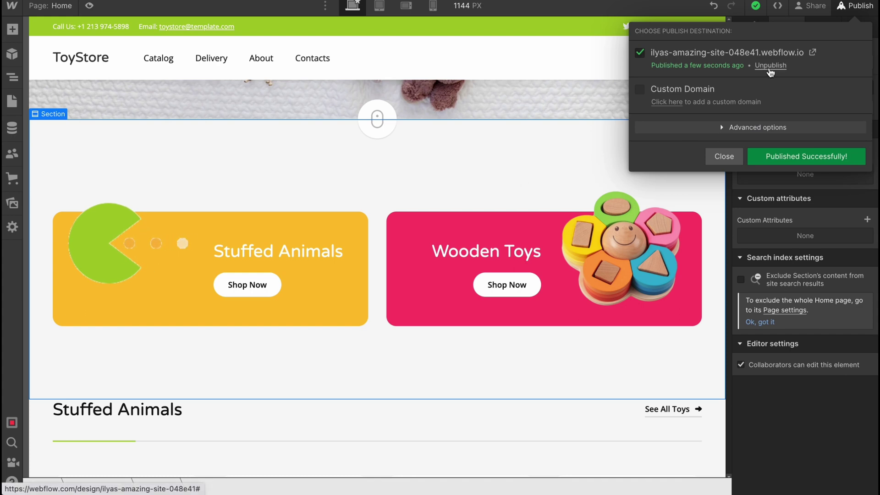
Open the published store and examine its live home page, including the hero heading, category cards and Stuffed Animals products.
{"action": "left_click", "coordinate": [806, 54]}
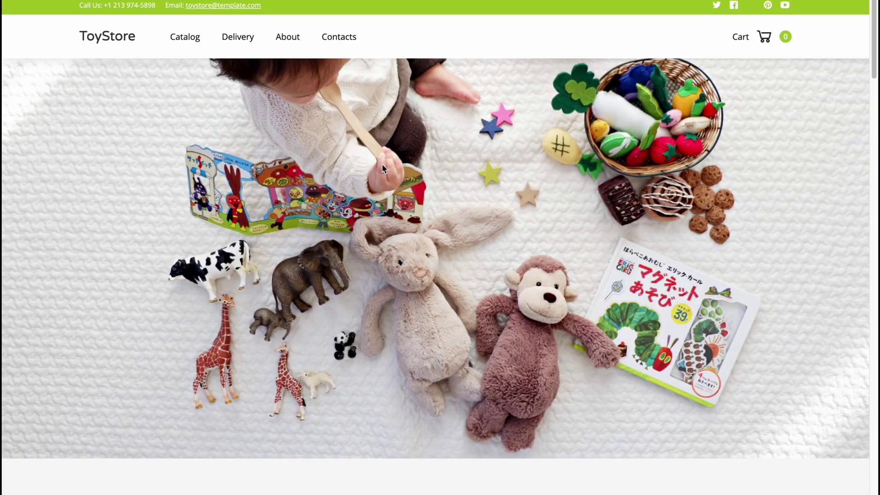
{"action": "scroll", "coordinate": [460, 232], "scroll_direction": "down", "scroll_amount": 2}
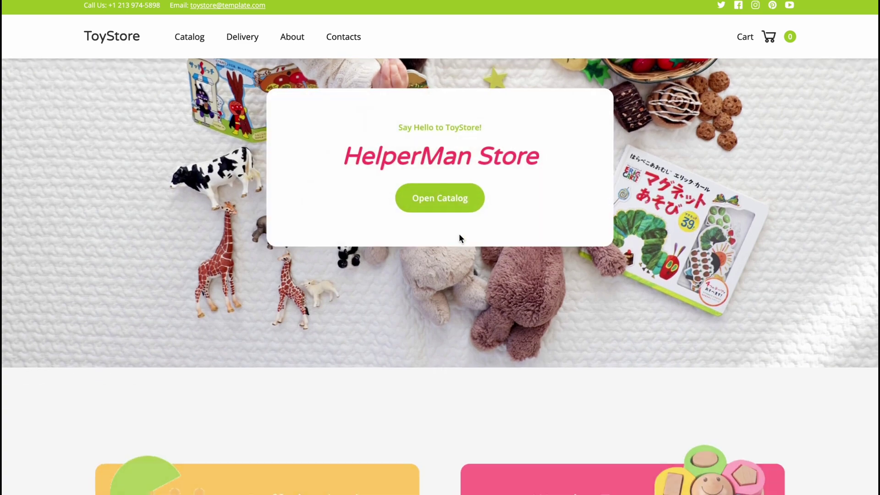
{"action": "left_click_drag", "start_coordinate": [343, 153], "coordinate": [557, 232]}
{"action": "scroll", "coordinate": [459, 229], "scroll_direction": "down", "scroll_amount": 10}
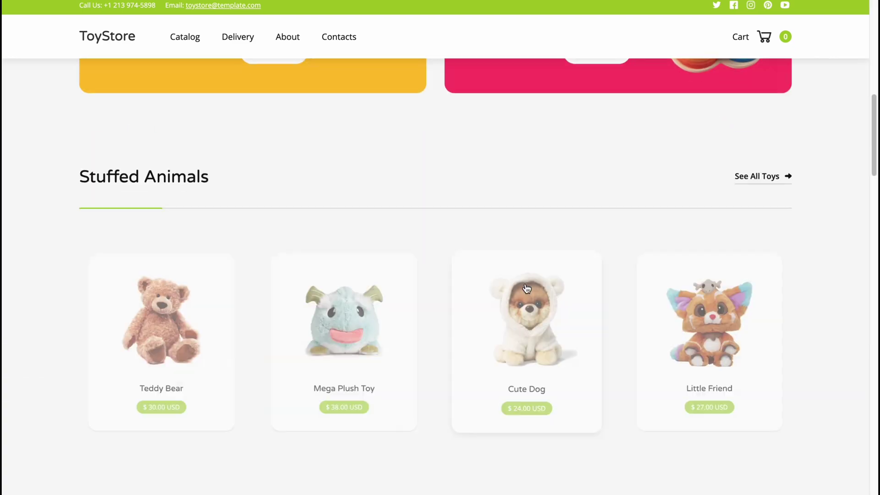
{"action": "scroll", "coordinate": [354, 225], "scroll_direction": "up", "scroll_amount": 3}
{"action": "scroll", "coordinate": [299, 294], "scroll_direction": "up", "scroll_amount": 5}
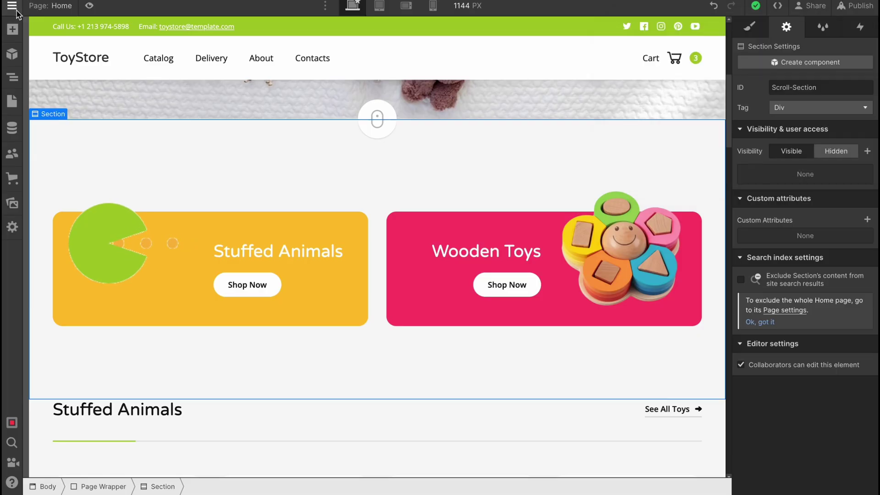
Return from the Designer to the workspace dashboard that lists all sites.
{"action": "left_click", "coordinate": [12, 7]}
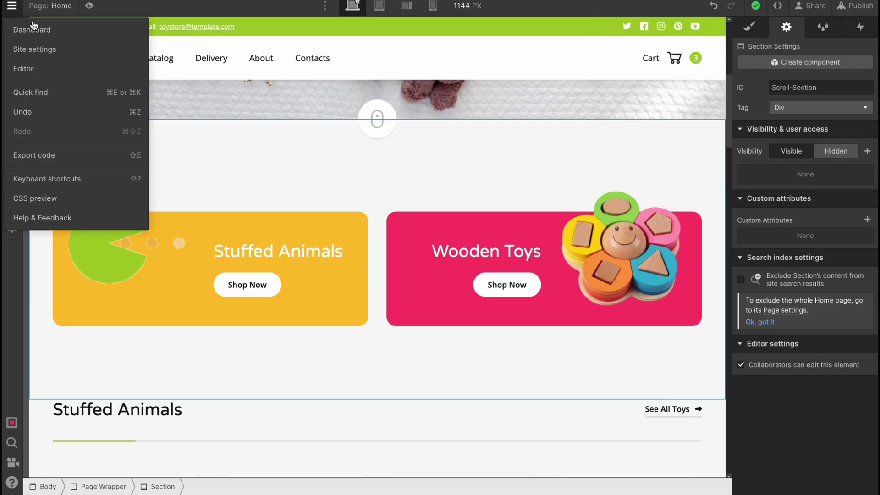
{"action": "left_click", "coordinate": [33, 26]}
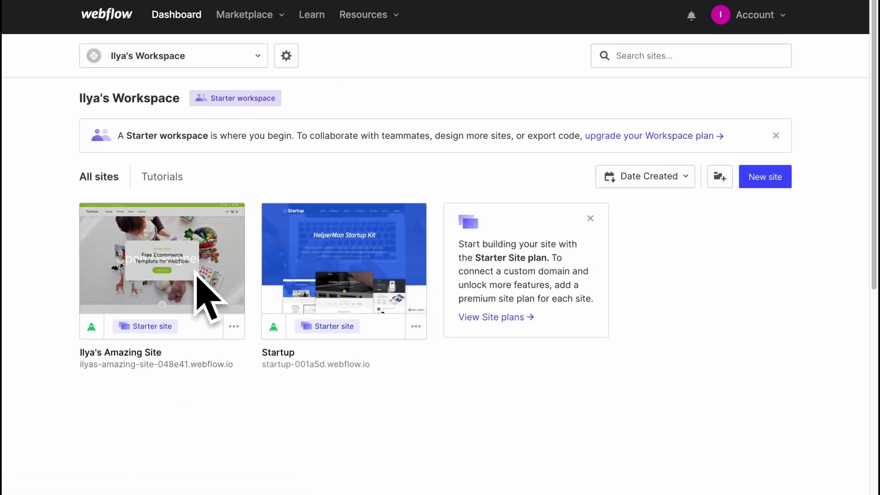
{"action": "left_click", "coordinate": [231, 330]}
{"action": "left_click", "coordinate": [167, 305]}
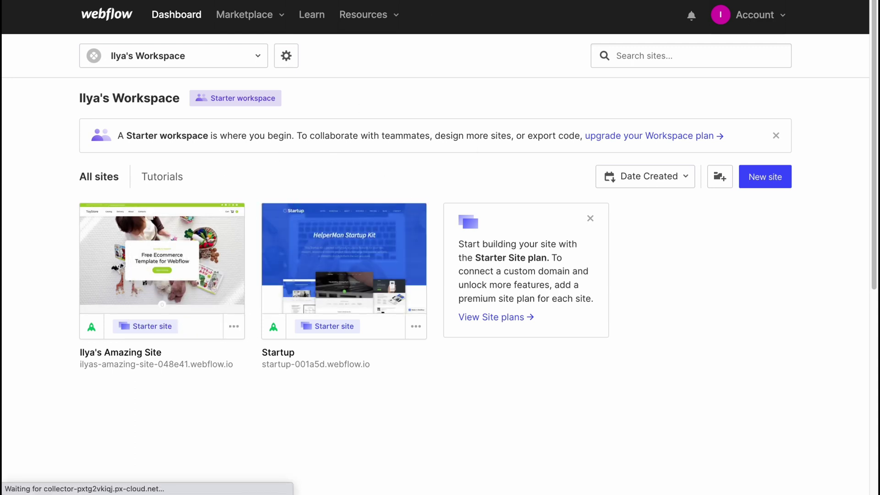
Show the Ecommerce site plans on the Webflow pricing page and compare the Standard, Plus and Advanced plans' prices and features.
{"action": "scroll", "coordinate": [447, 180], "scroll_direction": "down", "scroll_amount": 3}
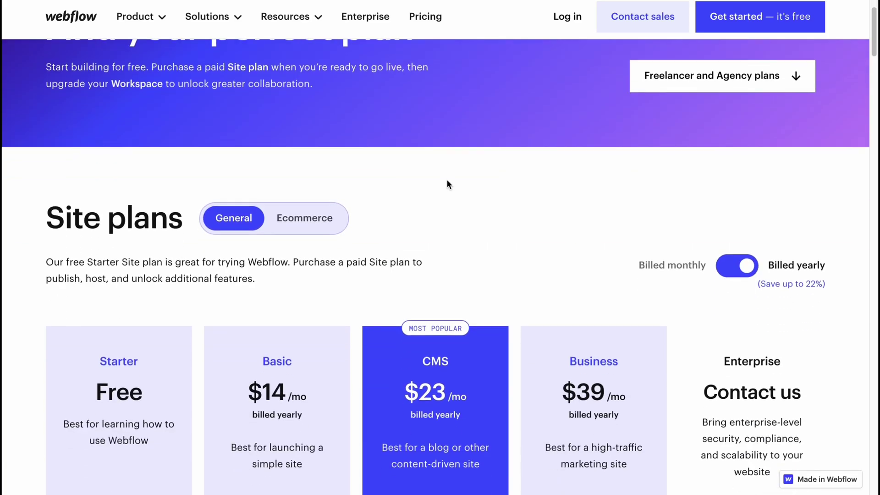
{"action": "left_click", "coordinate": [316, 198]}
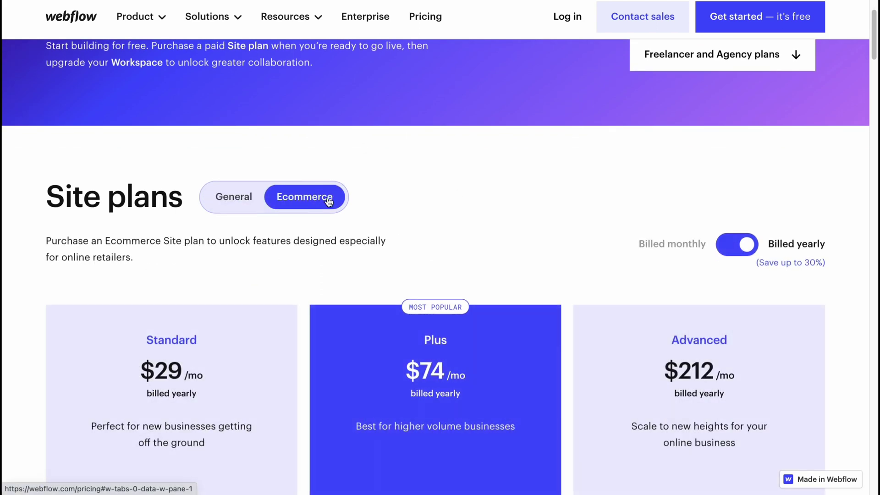
{"action": "scroll", "coordinate": [500, 254], "scroll_direction": "down", "scroll_amount": 2}
{"action": "scroll", "coordinate": [118, 280], "scroll_direction": "down", "scroll_amount": 1}
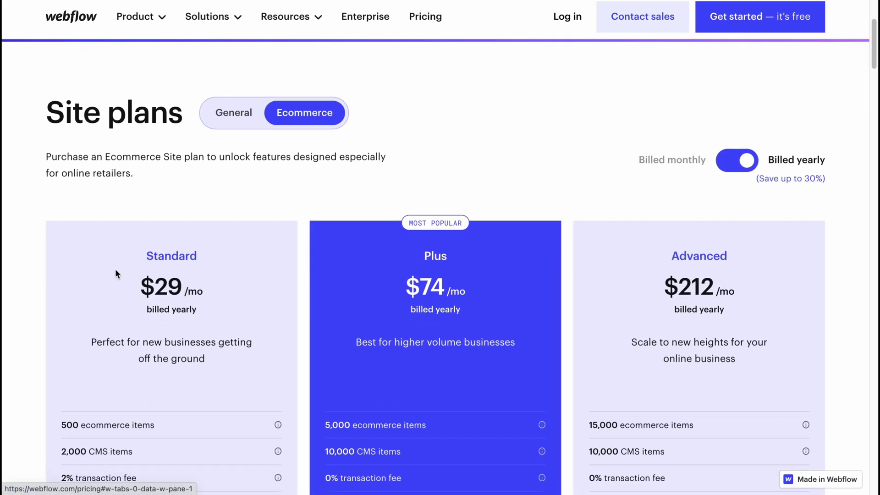
{"action": "scroll", "coordinate": [531, 244], "scroll_direction": "down", "scroll_amount": 2}
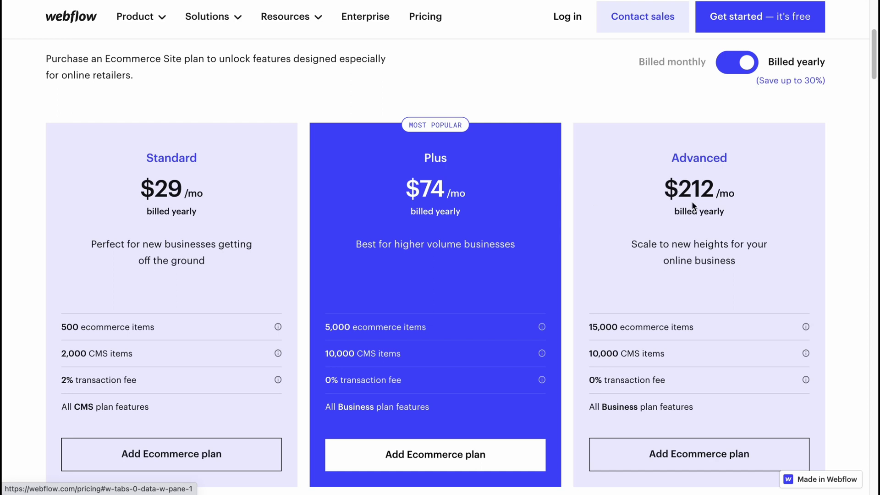
{"action": "scroll", "coordinate": [688, 198], "scroll_direction": "down", "scroll_amount": 1}
{"action": "scroll", "coordinate": [689, 192], "scroll_direction": "up", "scroll_amount": 3}
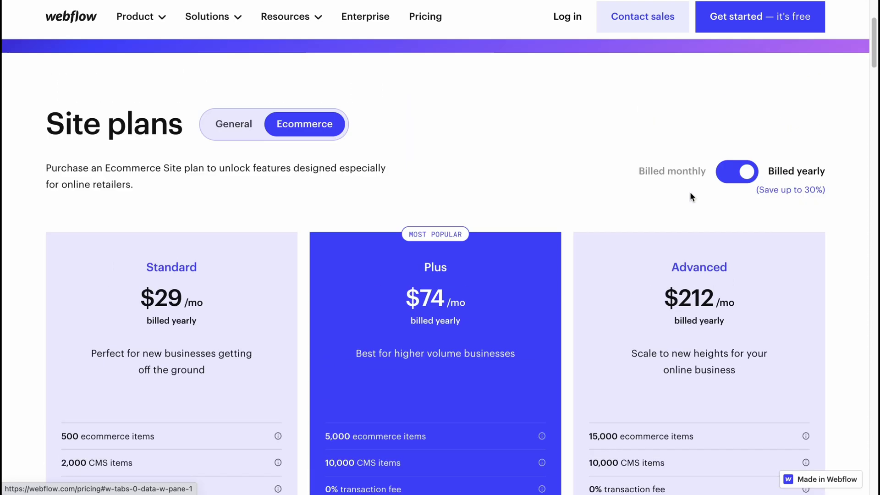
{"action": "scroll", "coordinate": [656, 192], "scroll_direction": "down", "scroll_amount": 2}
{"action": "scroll", "coordinate": [634, 194], "scroll_direction": "down", "scroll_amount": 3}
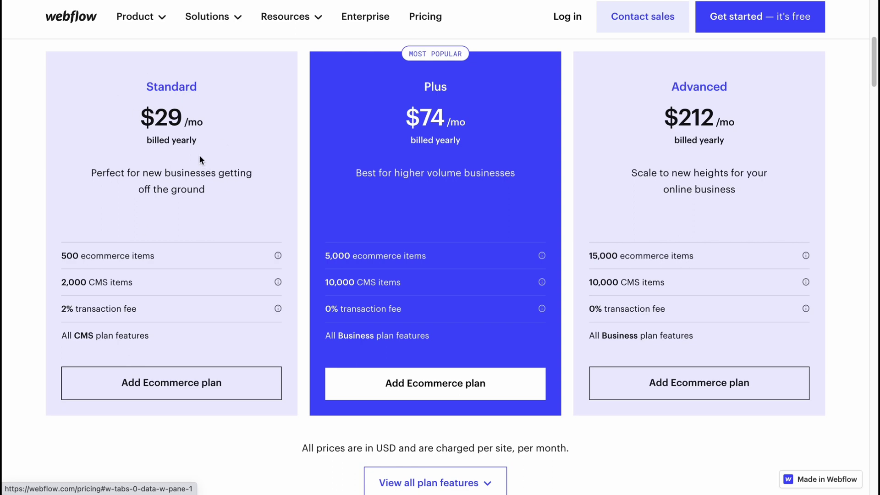
{"action": "scroll", "coordinate": [212, 191], "scroll_direction": "up", "scroll_amount": 2}
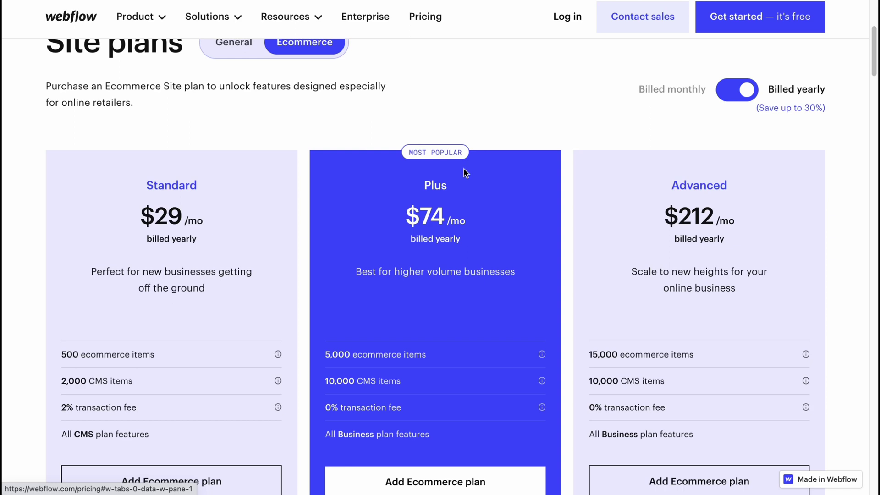
{"action": "scroll", "coordinate": [468, 281], "scroll_direction": "down", "scroll_amount": 5}
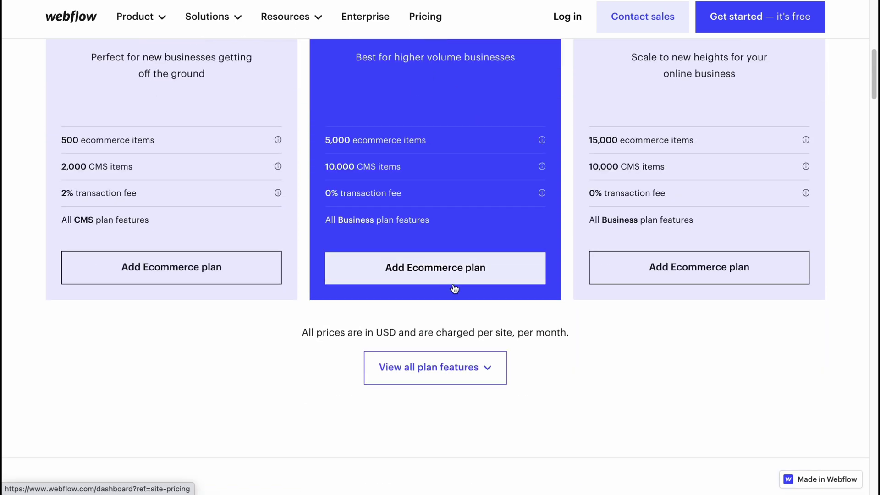
{"action": "scroll", "coordinate": [452, 289], "scroll_direction": "up", "scroll_amount": 5}
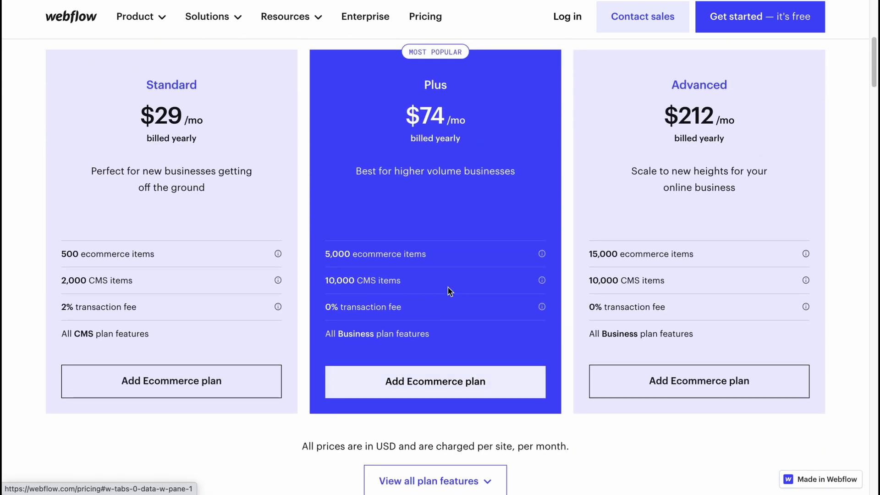
{"action": "scroll", "coordinate": [450, 291], "scroll_direction": "up", "scroll_amount": 3}
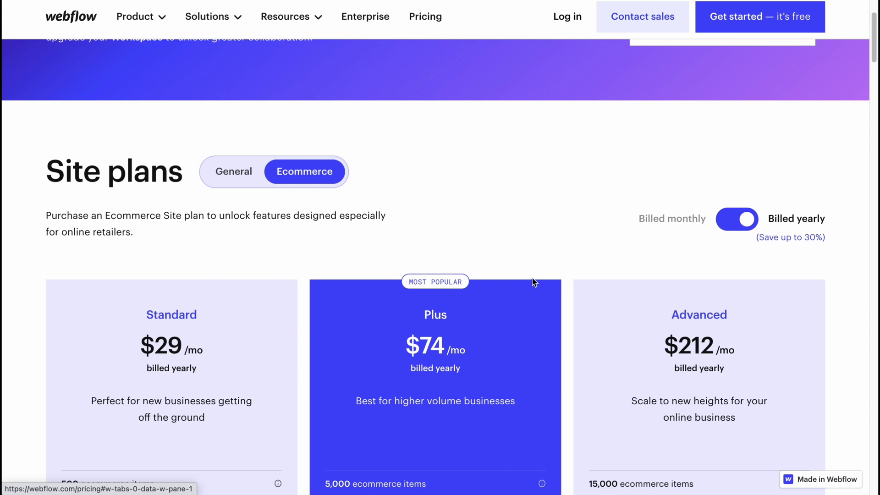